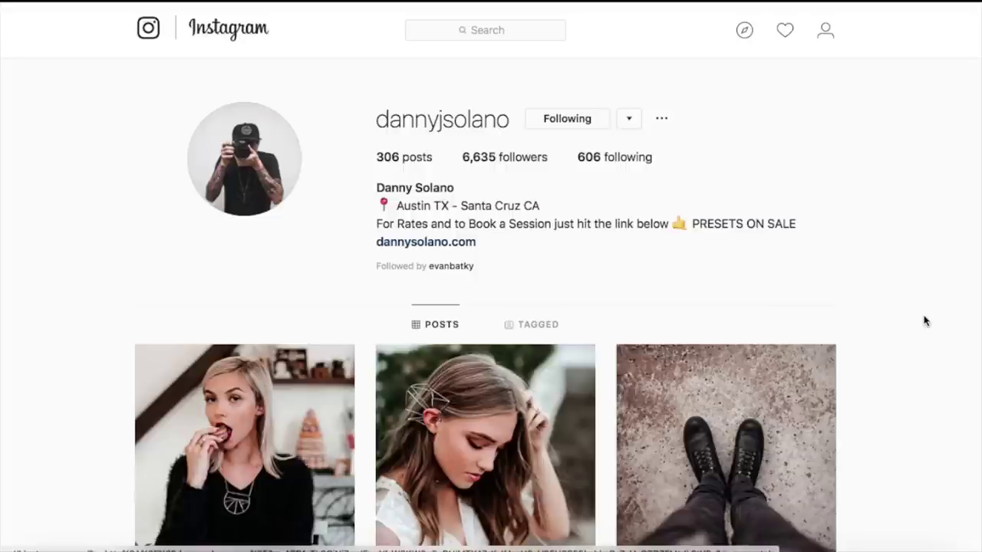
# Scroll the profile grid to the brown-dress field portrait and open its 'End of the Day in Texas' post.
pyautogui.scroll(-5, 924, 320)
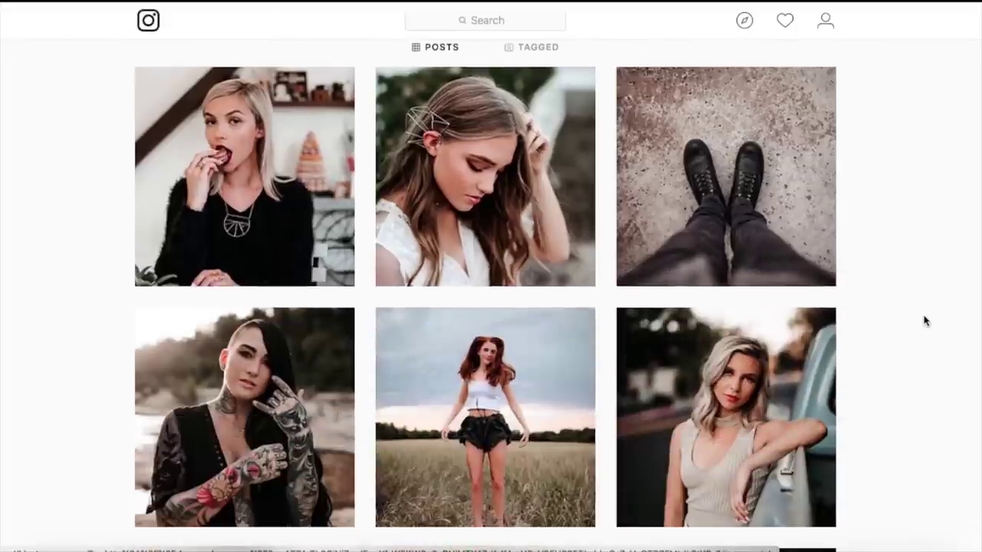
pyautogui.scroll(-2, 924, 321)
pyautogui.scroll(-3, 924, 321)
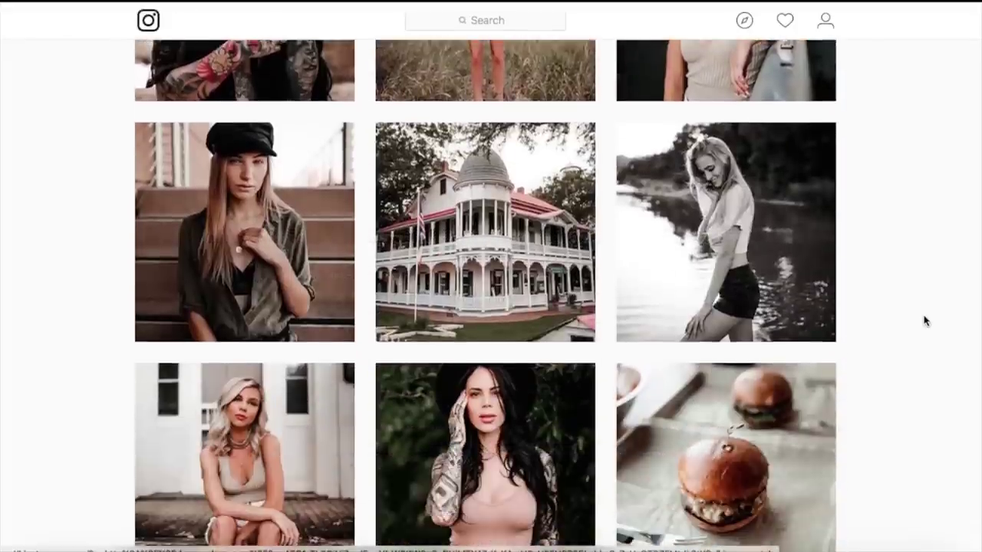
pyautogui.scroll(-1, 924, 321)
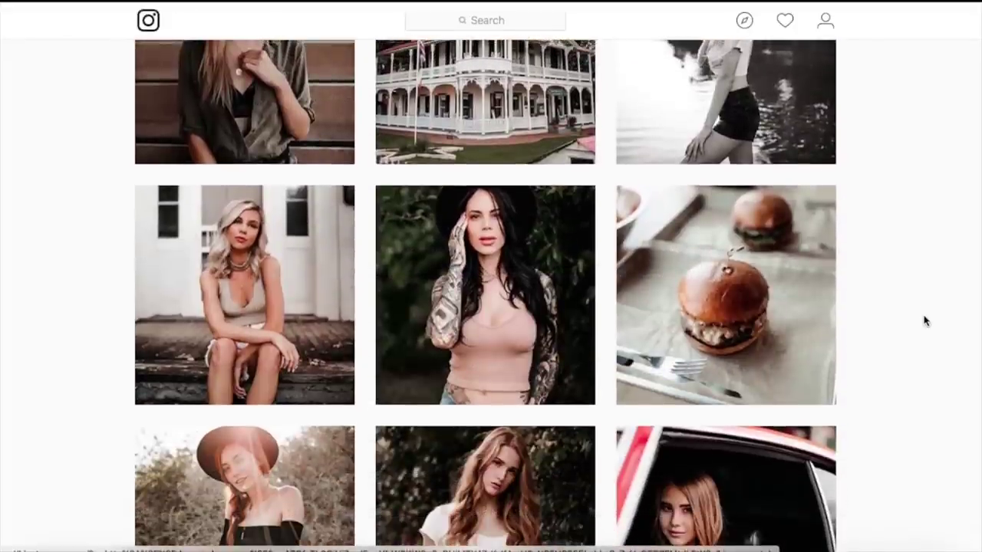
pyautogui.scroll(2, 924, 321)
pyautogui.scroll(3, 925, 321)
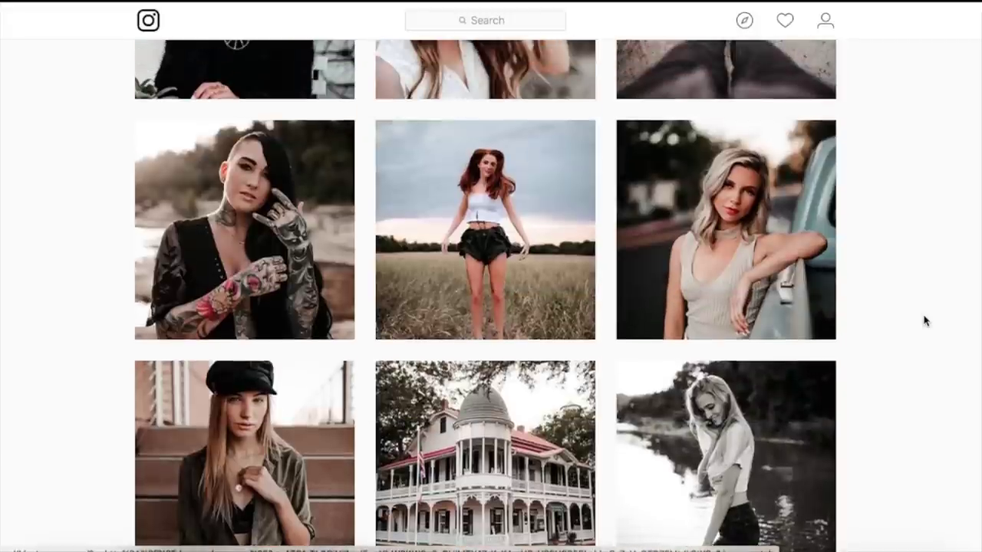
pyautogui.scroll(3, 924, 320)
pyautogui.scroll(-13, 924, 320)
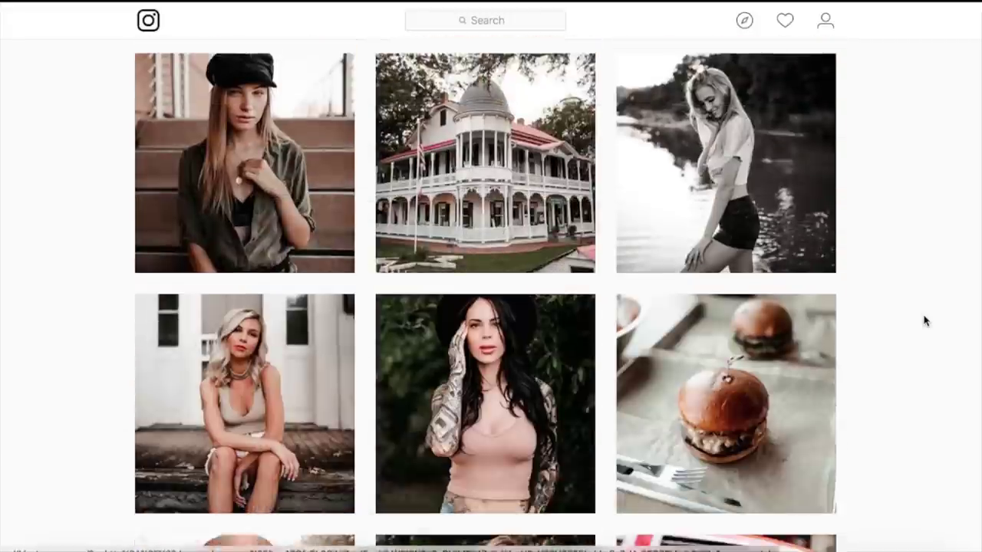
pyautogui.scroll(-6, 924, 321)
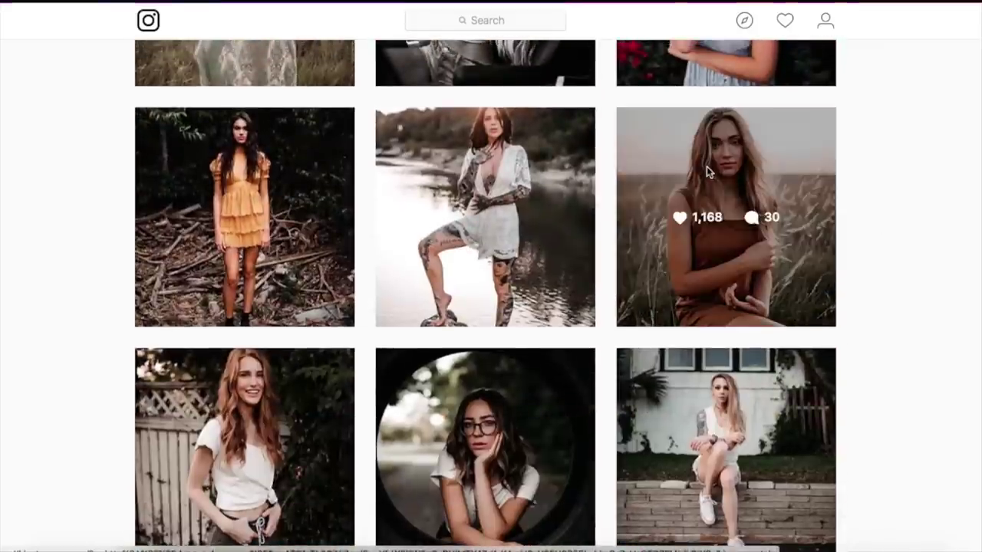
pyautogui.click(665, 305)
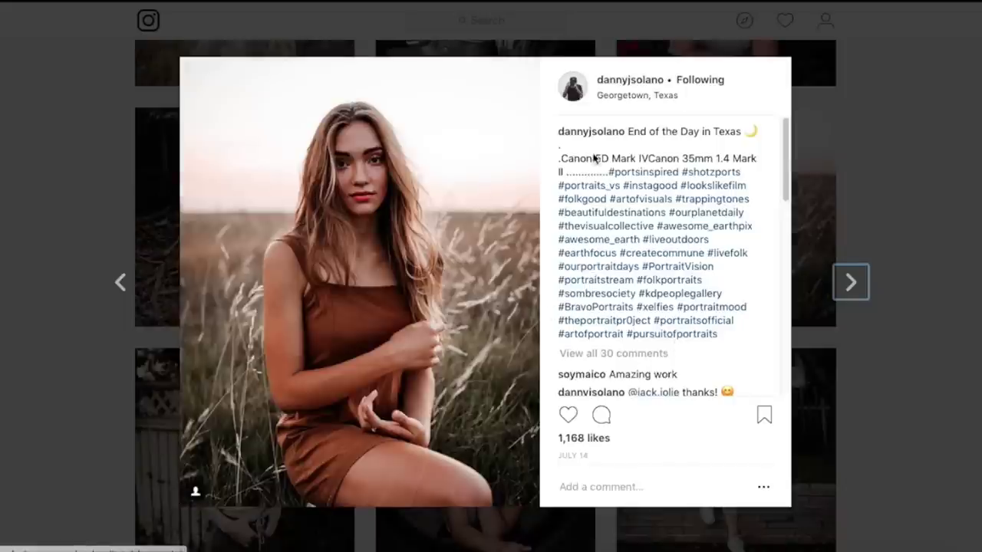
# Close the post and follow the website link in the photographer's Instagram bio.
pyautogui.click(959, 119)
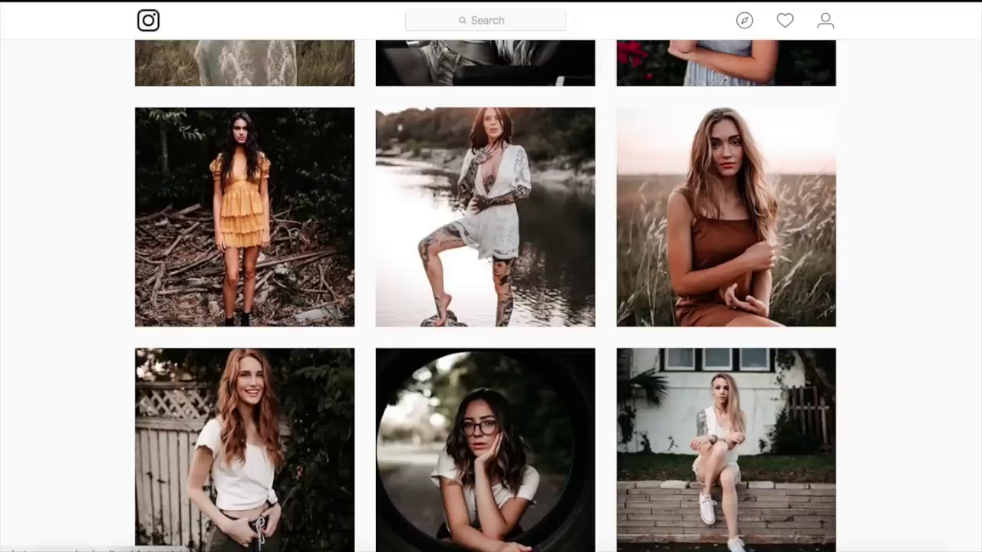
pyautogui.scroll(10, 653, 125)
pyautogui.scroll(-10, 653, 121)
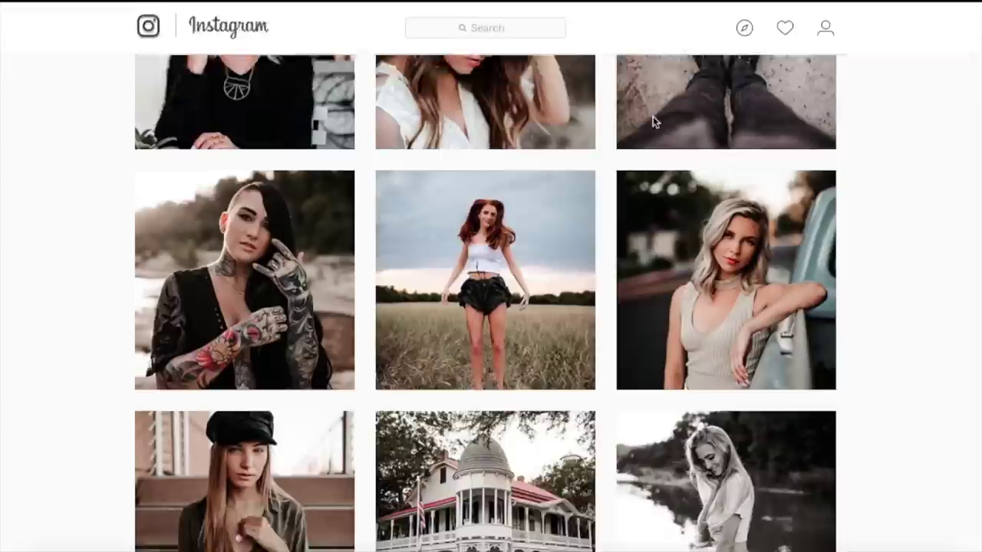
pyautogui.scroll(10, 653, 121)
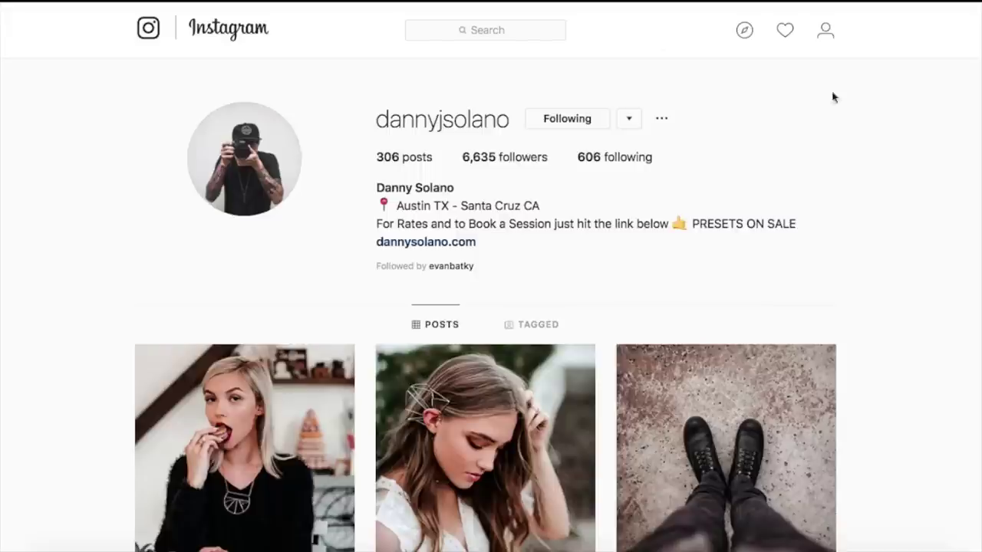
pyautogui.click(426, 244)
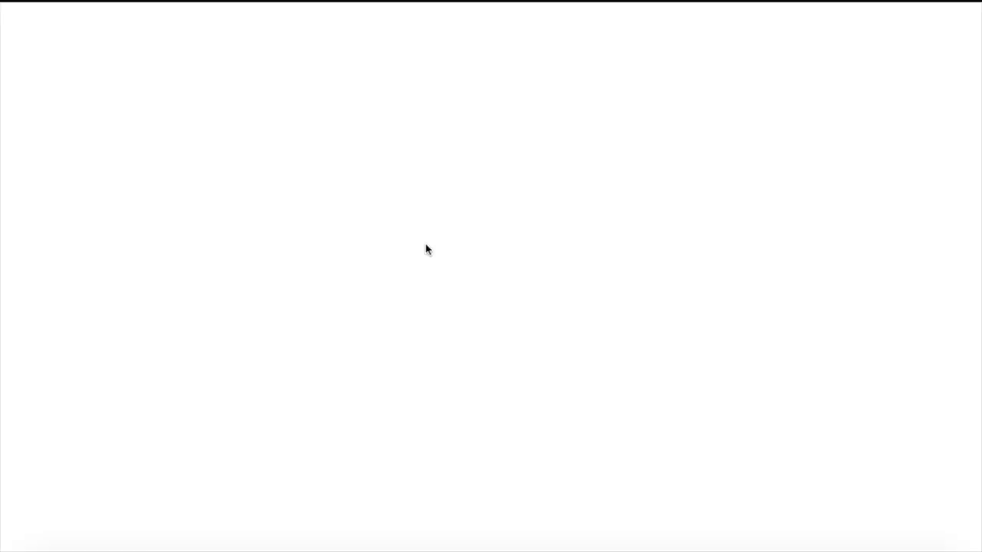
# Scroll down the photographer's presets page to the before/after comparison photos.
pyautogui.scroll(-10, 757, 273)
pyautogui.scroll(-11, 756, 272)
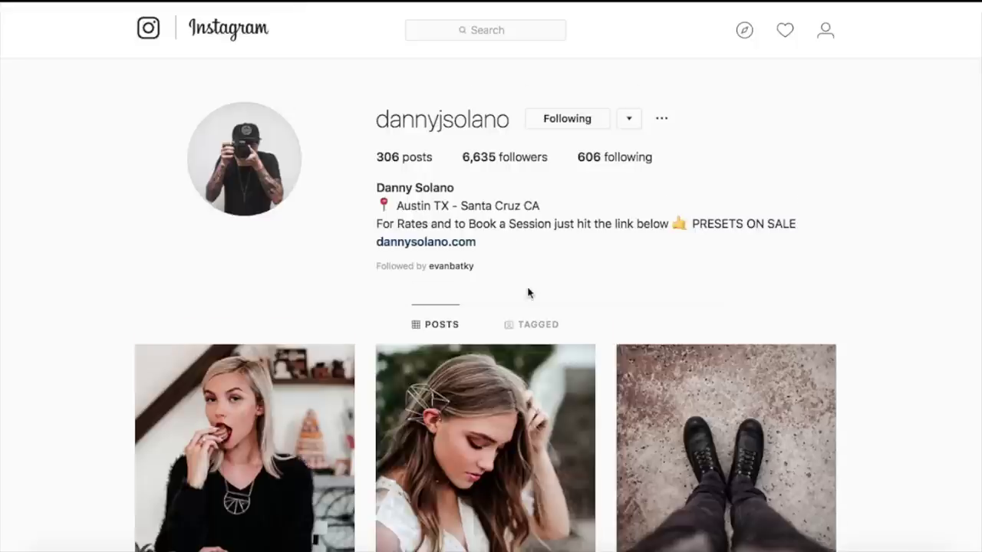
pyautogui.scroll(-10, 537, 290)
pyautogui.scroll(-15, 543, 287)
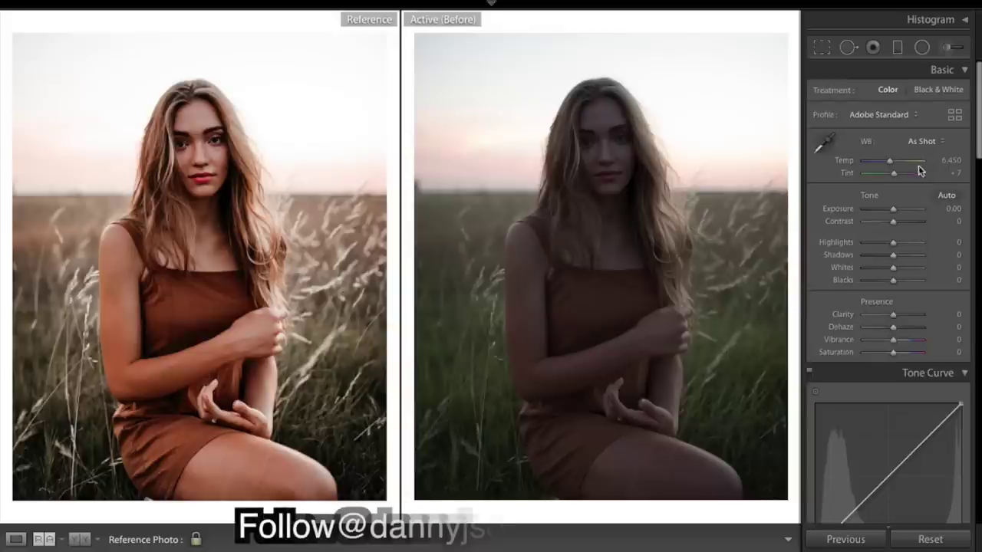
# Set the white balance Temp to 7,500.
pyautogui.click(955, 161)
pyautogui.write('7')
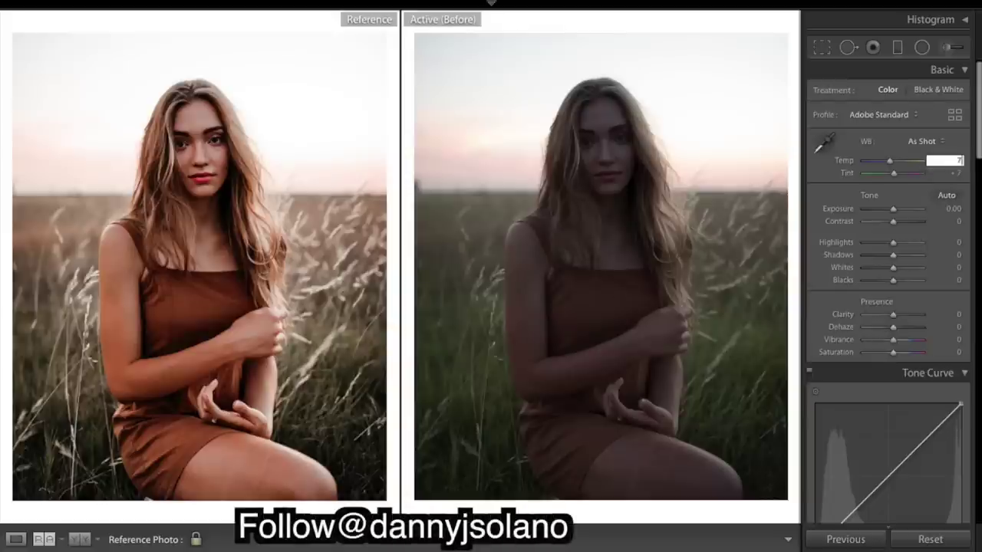
pyautogui.write('500')
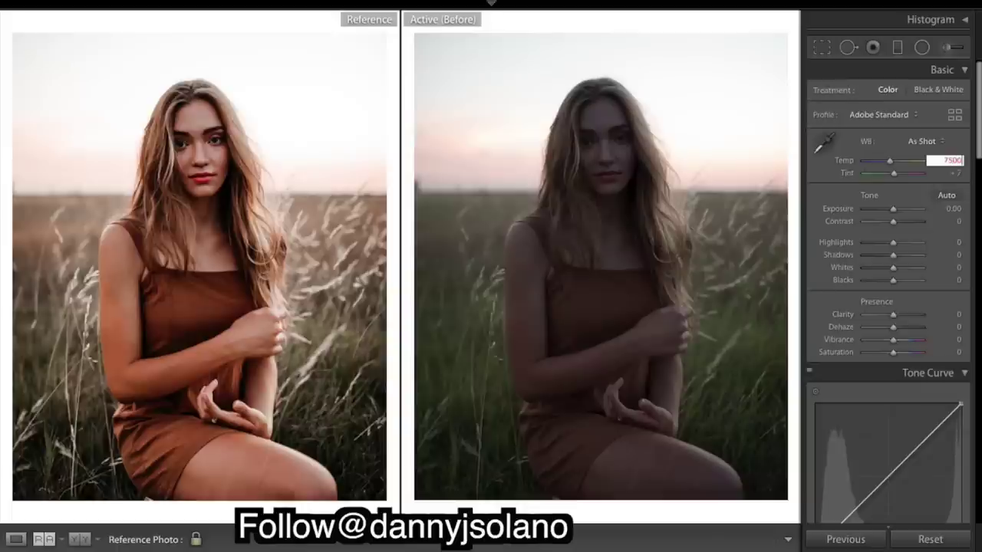
pyautogui.press('Return')
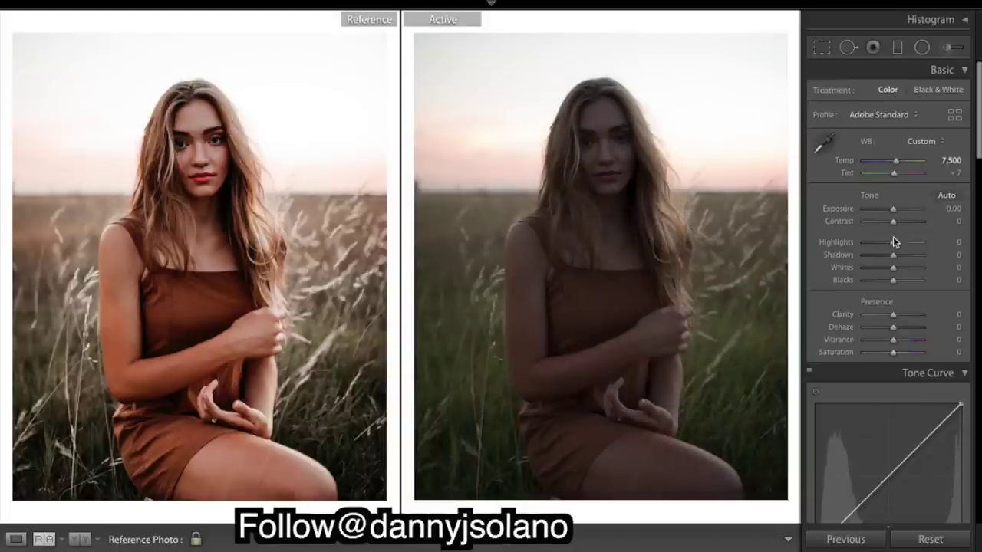
# Set Highlights −34, Shadows +55, Whites −28 and Blacks −34 in the Basic panel.
pyautogui.moveTo(894, 245); pyautogui.dragTo(891, 244)
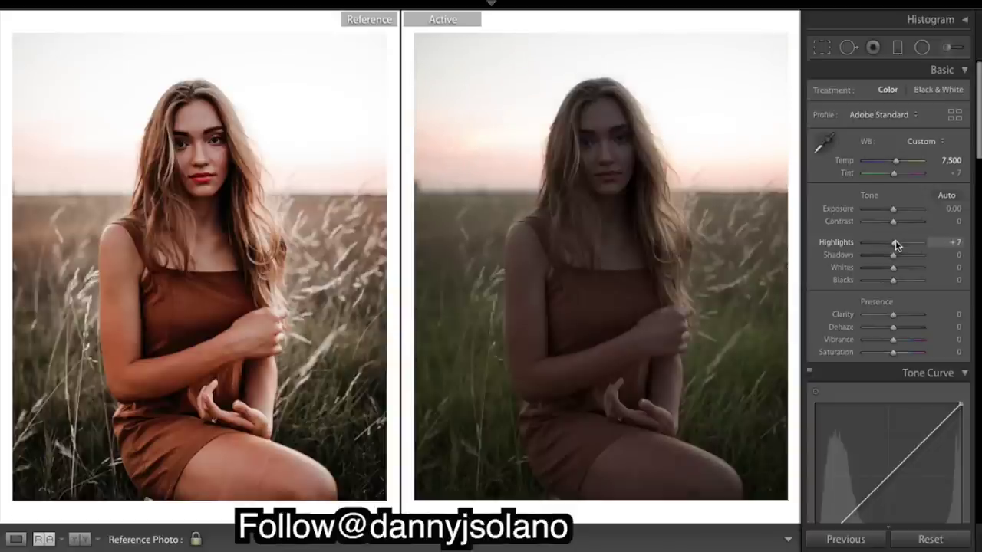
pyautogui.moveTo(893, 255)
pyautogui.mouseDown()
pyautogui.moveTo(917, 255)
pyautogui.moveTo(884, 268)
pyautogui.mouseUp()
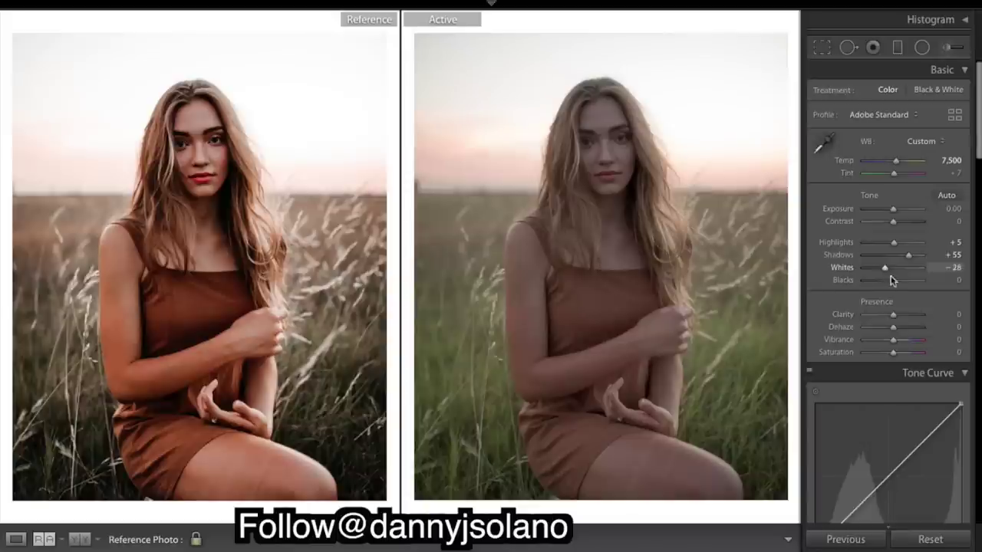
pyautogui.moveTo(892, 283); pyautogui.dragTo(882, 285)
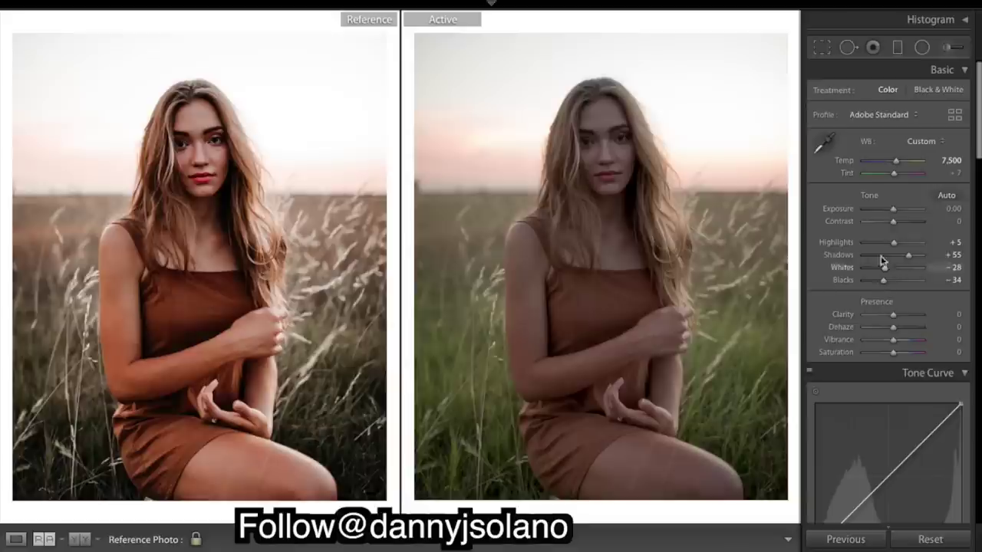
pyautogui.moveTo(886, 250); pyautogui.dragTo(883, 249)
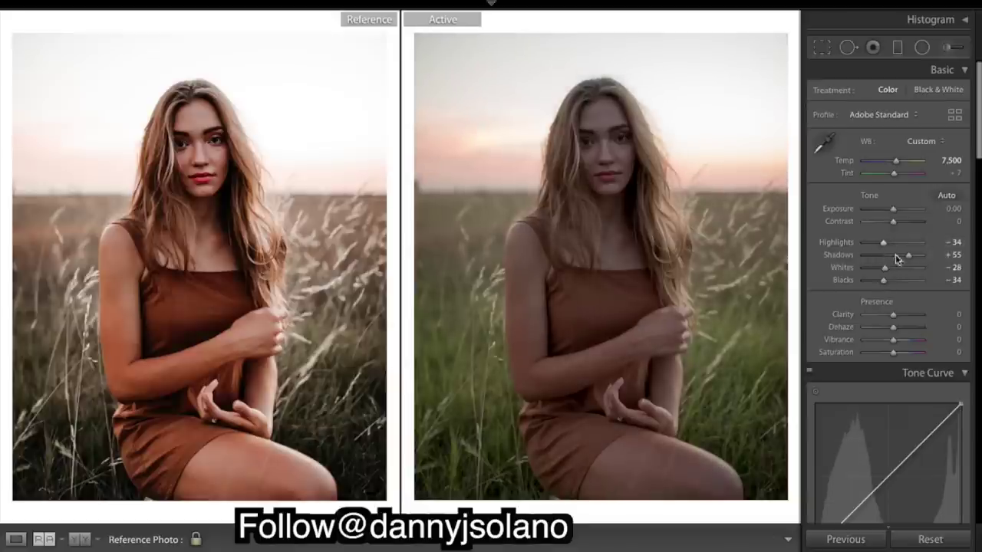
pyautogui.scroll(-5, 887, 250)
pyautogui.scroll(5, 897, 276)
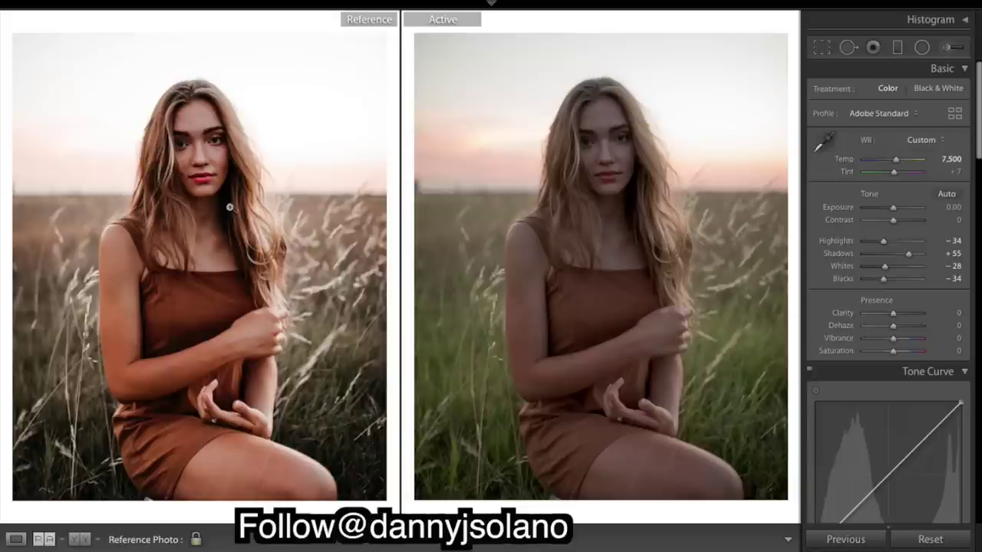
# Shape an S-curve on the Red tone curve channel.
pyautogui.scroll(-6, 957, 260)
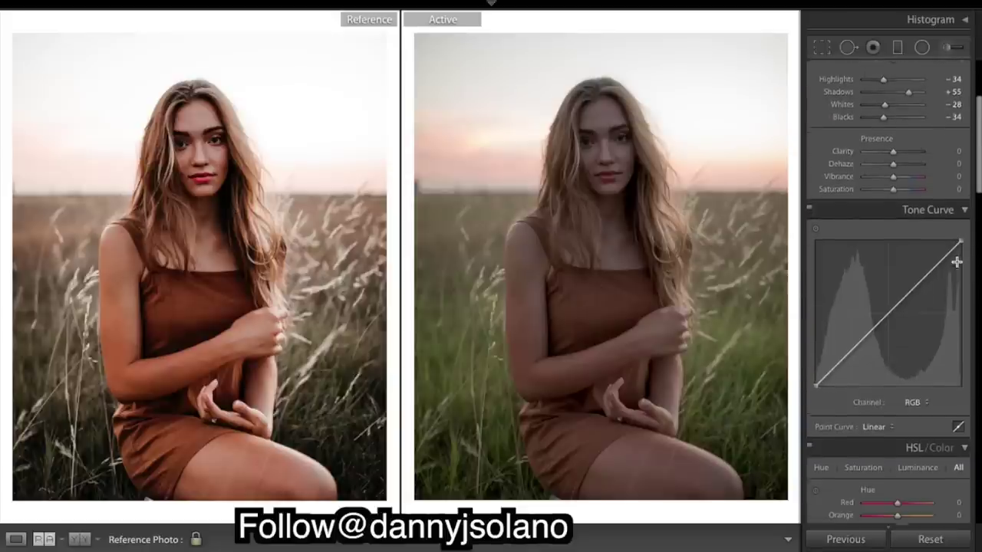
pyautogui.click(926, 404)
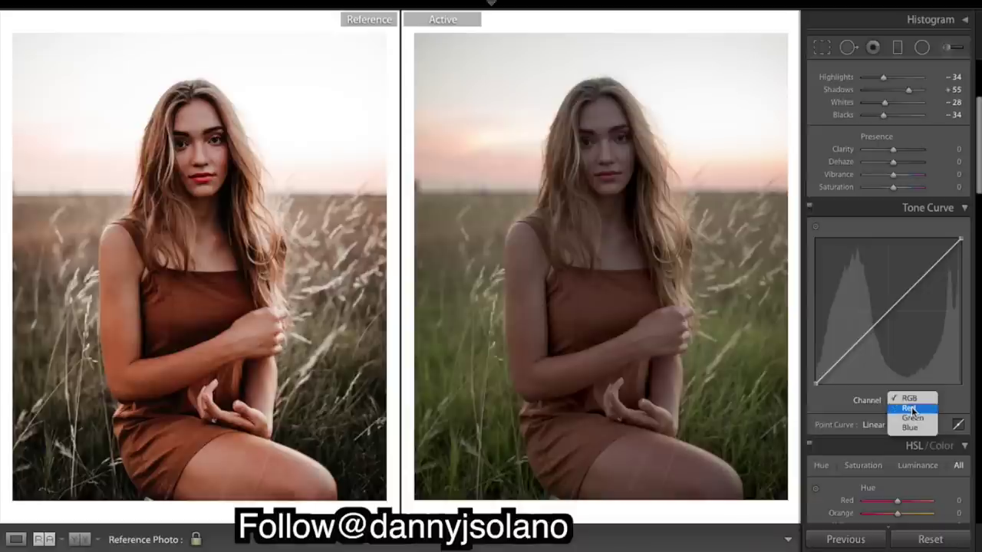
pyautogui.click(912, 407)
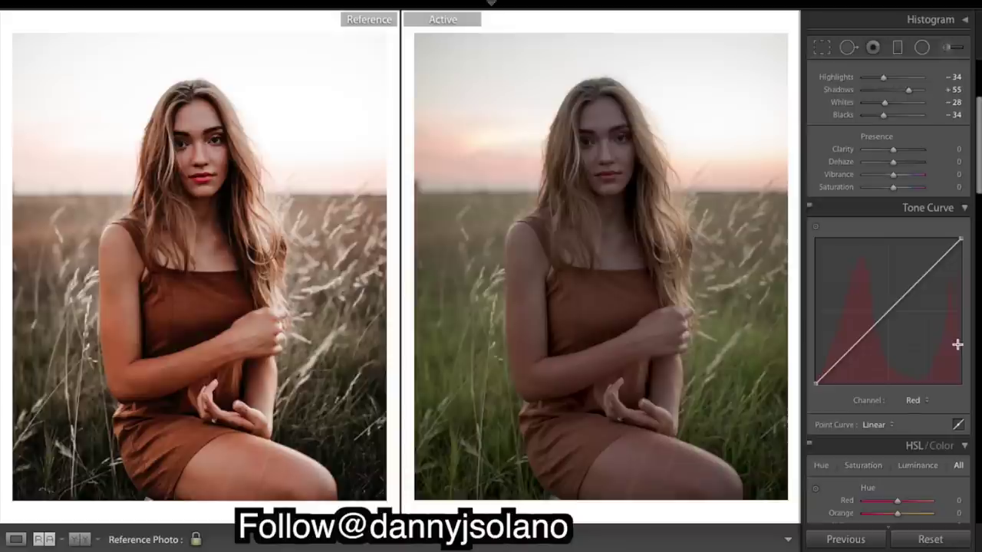
pyautogui.moveTo(844, 357); pyautogui.dragTo(841, 375)
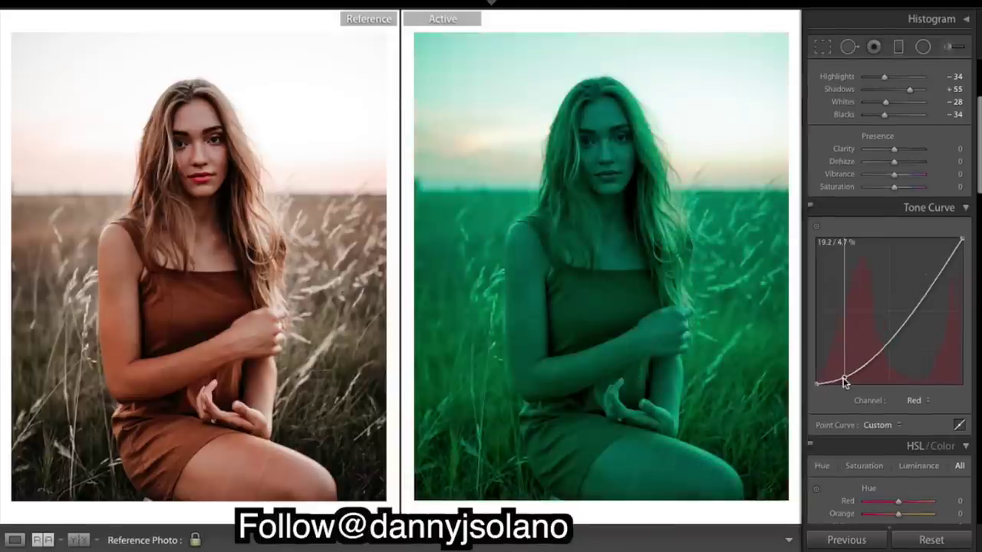
pyautogui.moveTo(894, 326); pyautogui.dragTo(883, 311)
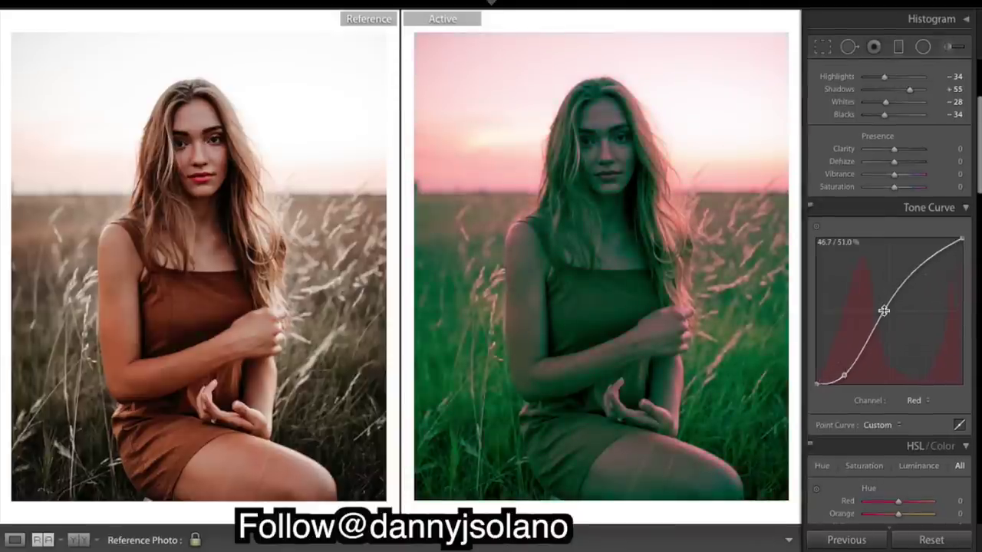
pyautogui.click(925, 270)
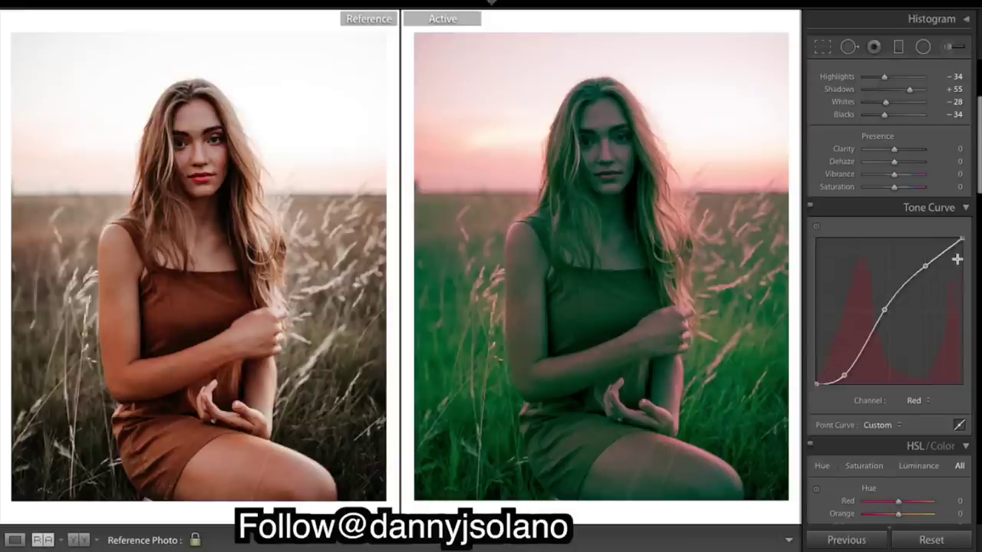
# Shape S-curves on the Green and Blue tone curve channels.
pyautogui.click(917, 401)
pyautogui.click(913, 414)
pyautogui.moveTo(843, 362); pyautogui.dragTo(889, 307)
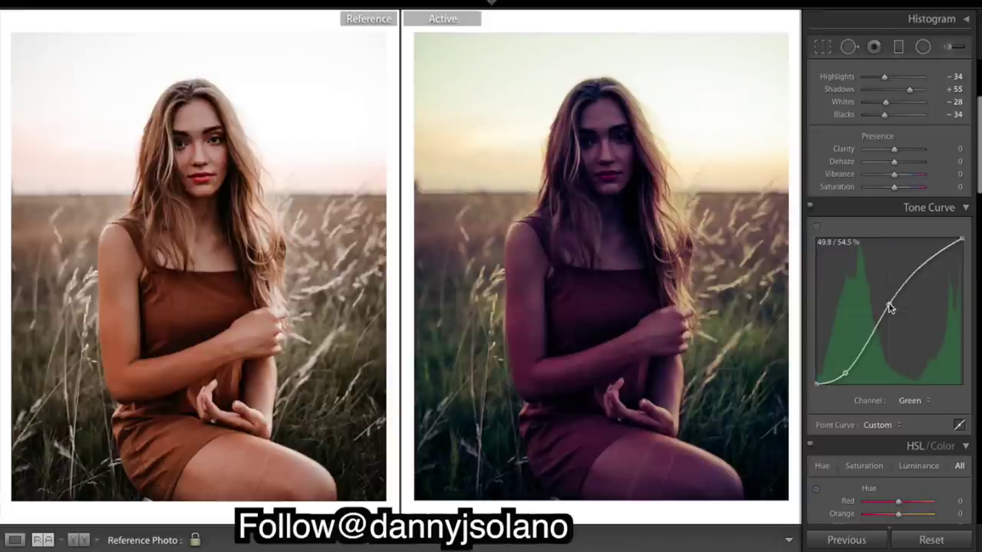
pyautogui.click(924, 267)
pyautogui.moveTo(926, 269); pyautogui.dragTo(927, 266)
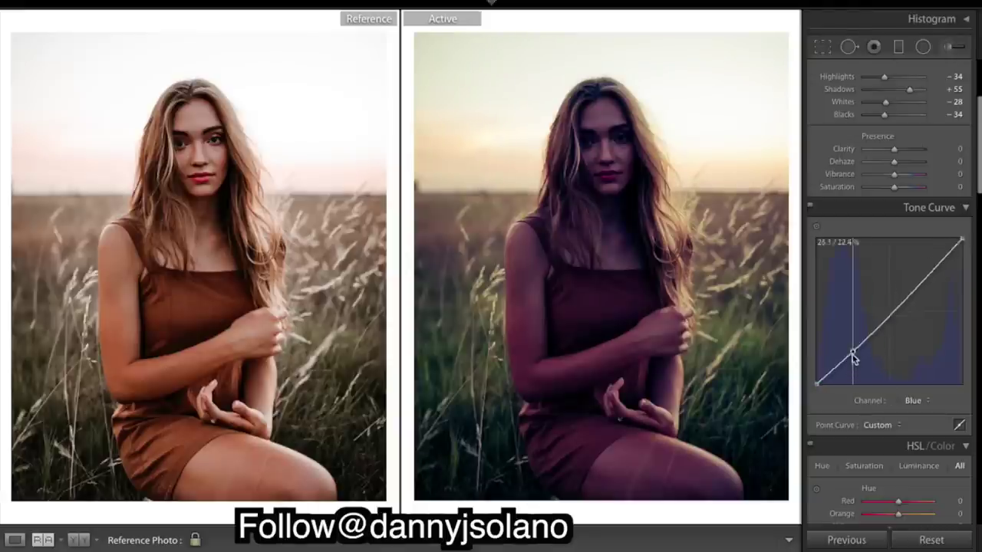
pyautogui.moveTo(837, 366); pyautogui.dragTo(836, 379)
pyautogui.moveTo(889, 322); pyautogui.dragTo(889, 309)
pyautogui.moveTo(930, 265); pyautogui.dragTo(925, 272)
# Raise the RGB curve's black point and add an S-shape for a faded look.
pyautogui.click(927, 400)
pyautogui.click(921, 370)
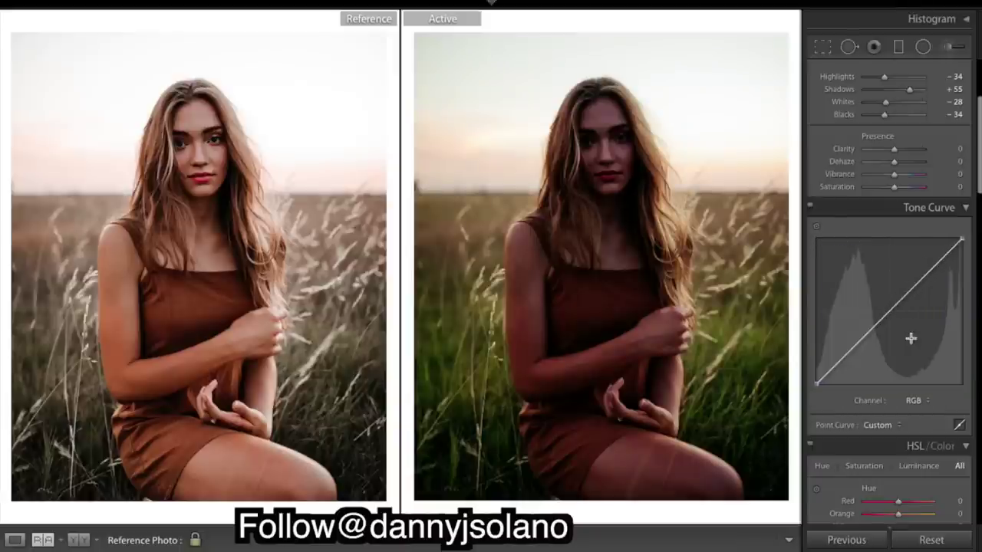
pyautogui.moveTo(817, 383); pyautogui.dragTo(817, 368)
pyautogui.moveTo(851, 338); pyautogui.dragTo(883, 313)
pyautogui.moveTo(930, 273); pyautogui.dragTo(921, 270)
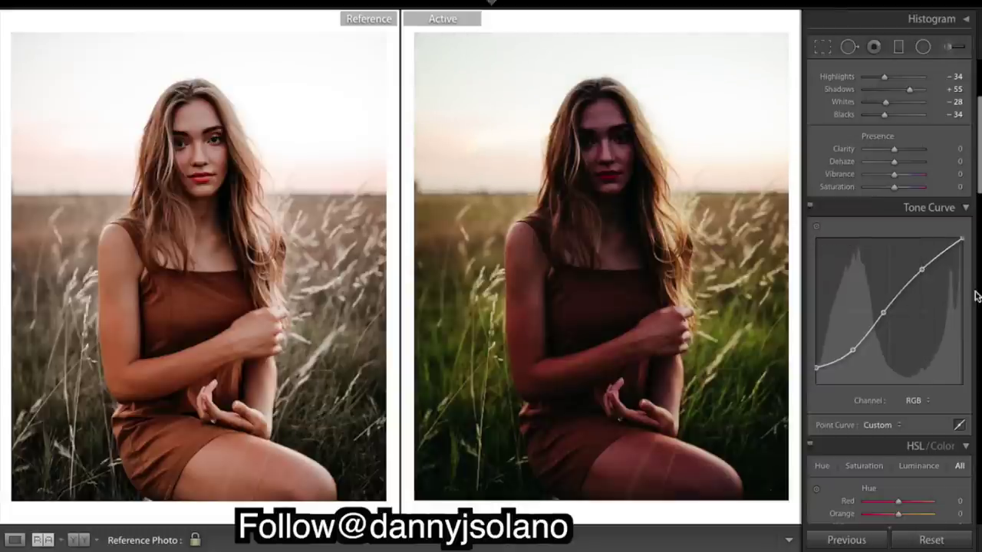
pyautogui.click(928, 401)
pyautogui.click(918, 406)
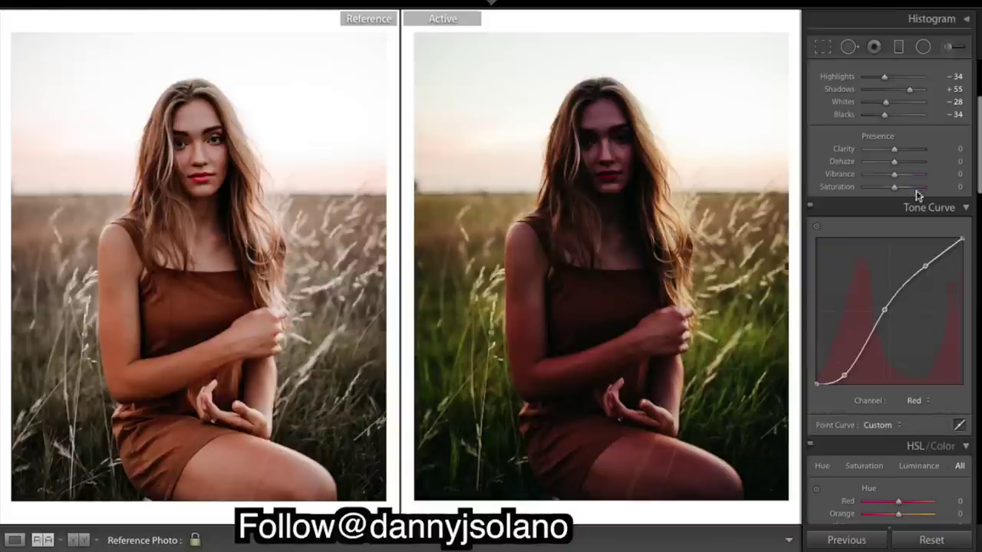
# Set Contrast −13, Highlights −45, Shadows +84 and Blacks −23 in the Basic panel.
pyautogui.scroll(3, 916, 193)
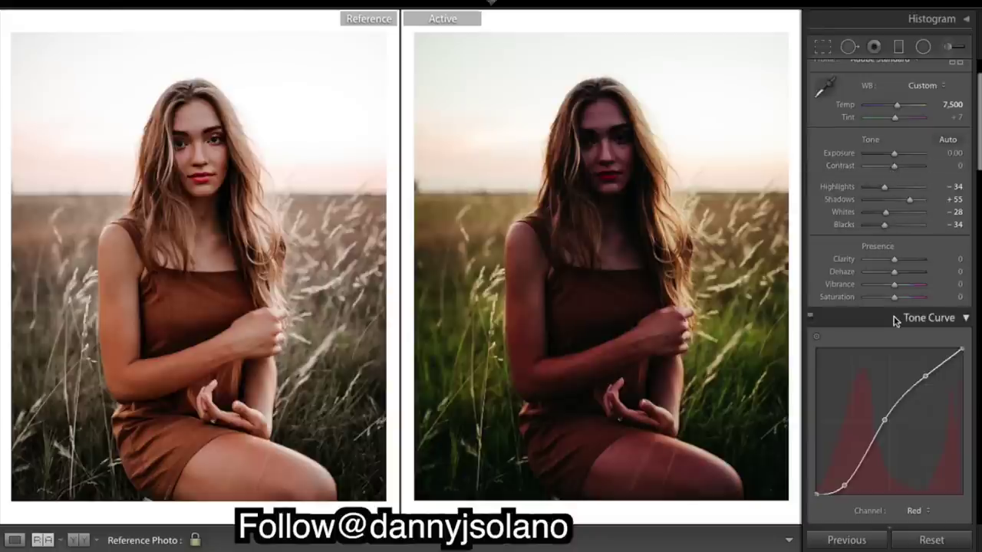
pyautogui.scroll(-1, 894, 319)
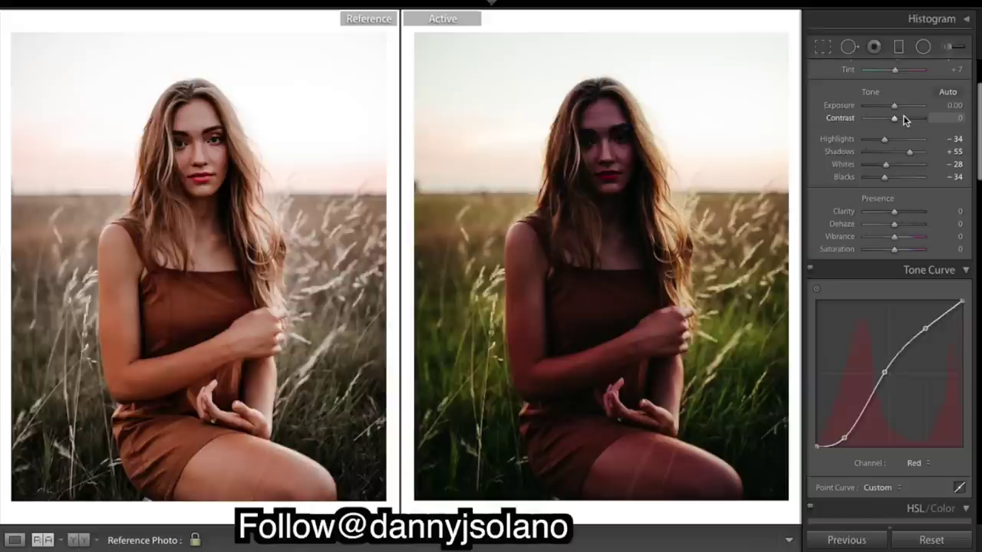
pyautogui.moveTo(895, 124); pyautogui.dragTo(892, 125)
pyautogui.moveTo(890, 120); pyautogui.dragTo(890, 119)
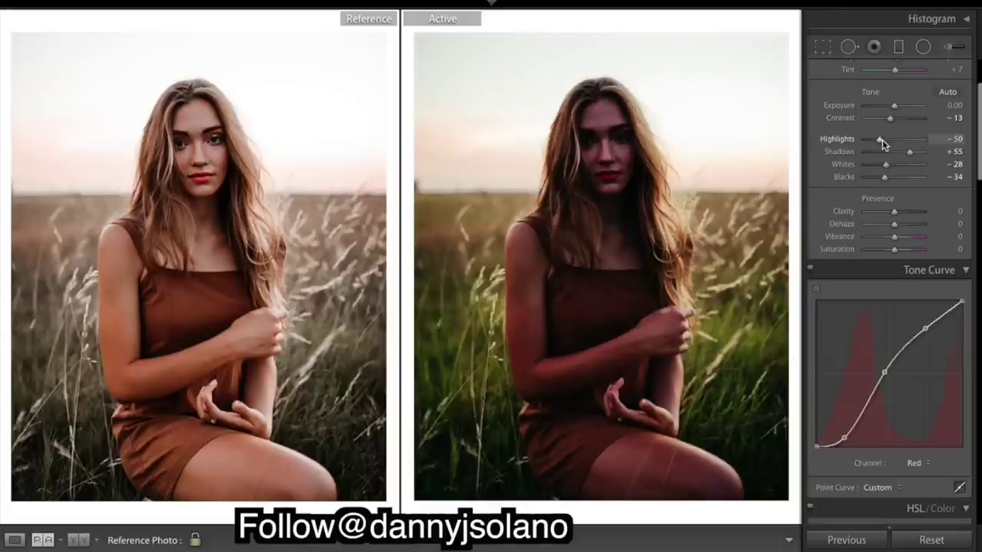
pyautogui.moveTo(882, 140); pyautogui.dragTo(884, 140)
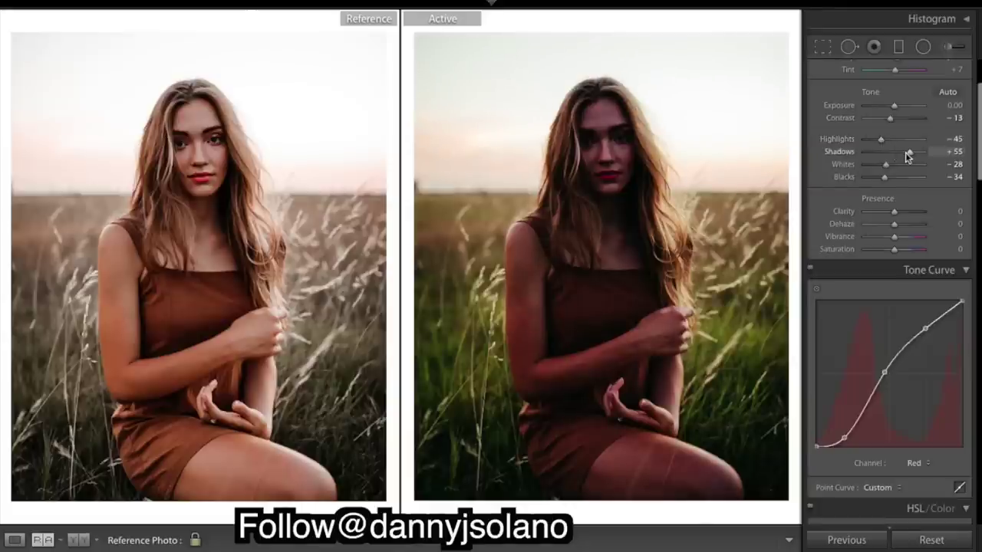
pyautogui.moveTo(908, 156); pyautogui.dragTo(915, 157)
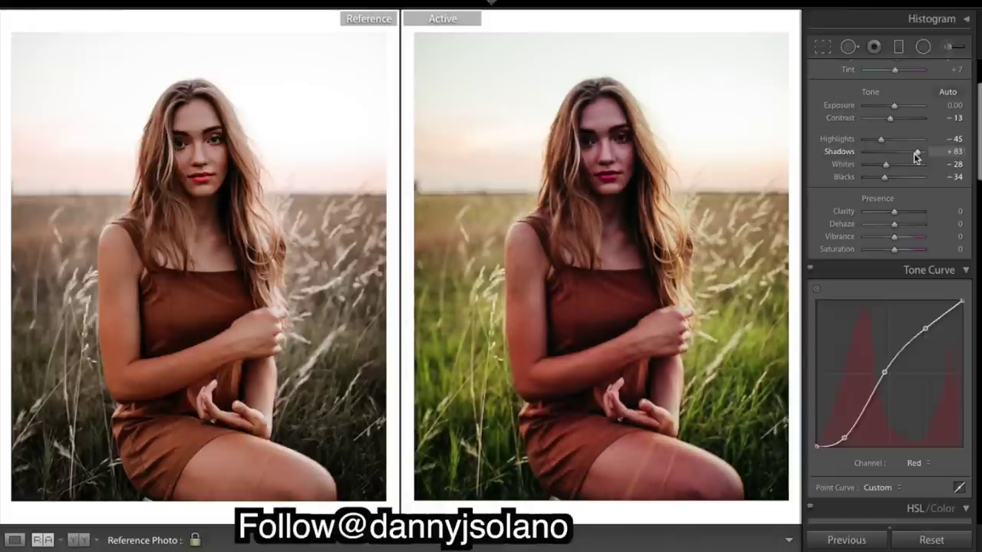
pyautogui.moveTo(916, 156); pyautogui.dragTo(916, 155)
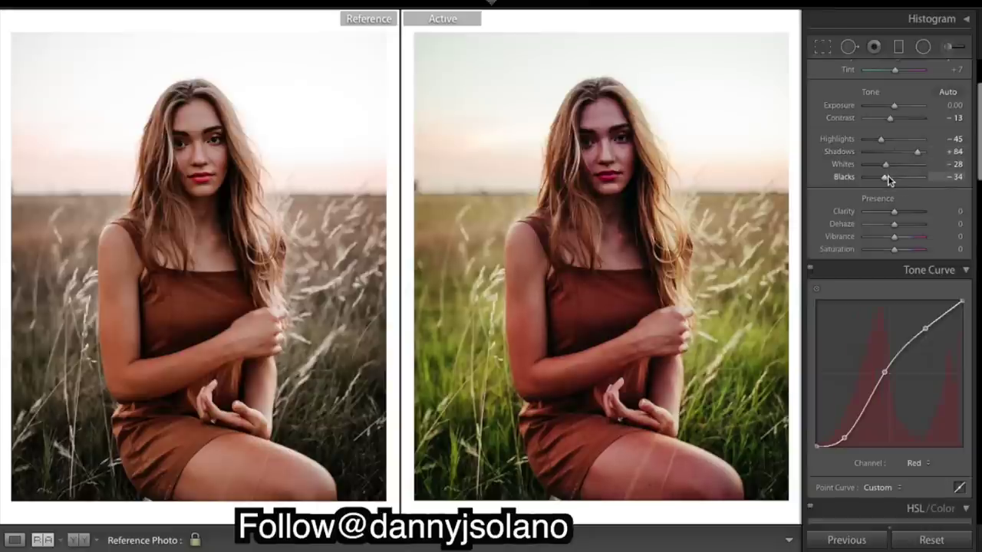
pyautogui.moveTo(888, 179); pyautogui.dragTo(891, 180)
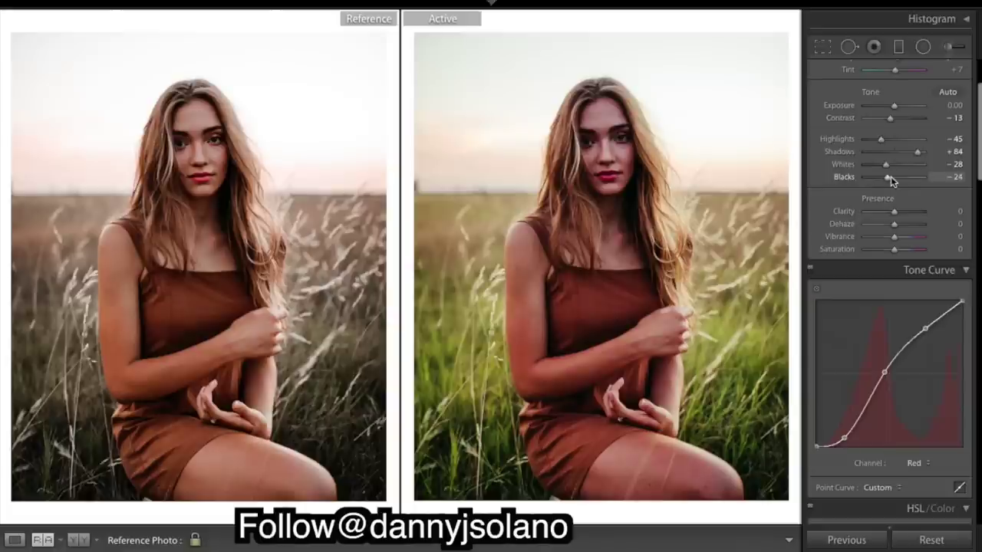
pyautogui.moveTo(891, 180); pyautogui.dragTo(889, 180)
pyautogui.moveTo(891, 179); pyautogui.dragTo(892, 180)
# Set the white balance Tint to +9.
pyautogui.scroll(1, 926, 124)
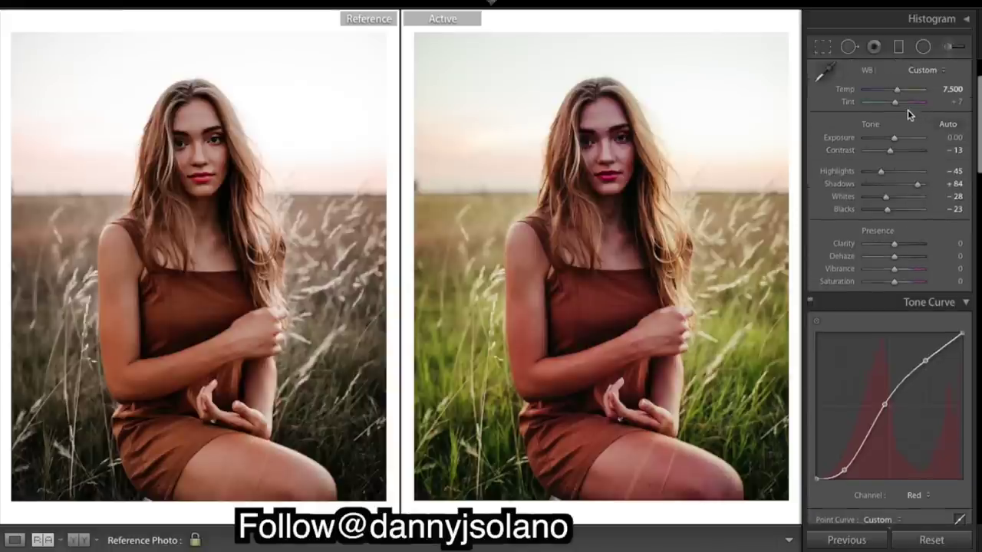
pyautogui.moveTo(898, 103); pyautogui.dragTo(898, 103)
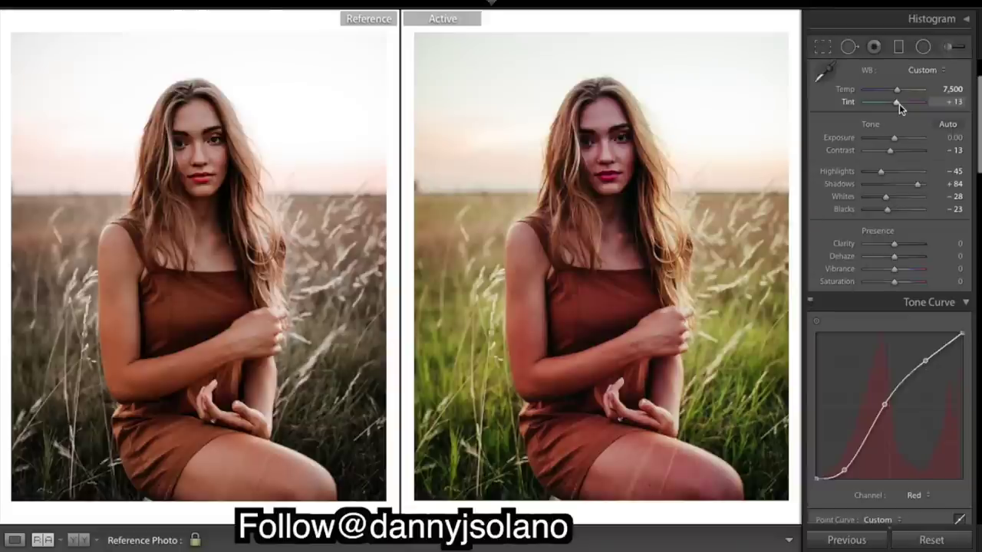
pyautogui.moveTo(897, 101); pyautogui.dragTo(898, 103)
pyautogui.click(954, 101)
pyautogui.write('9')
pyautogui.press('Return')
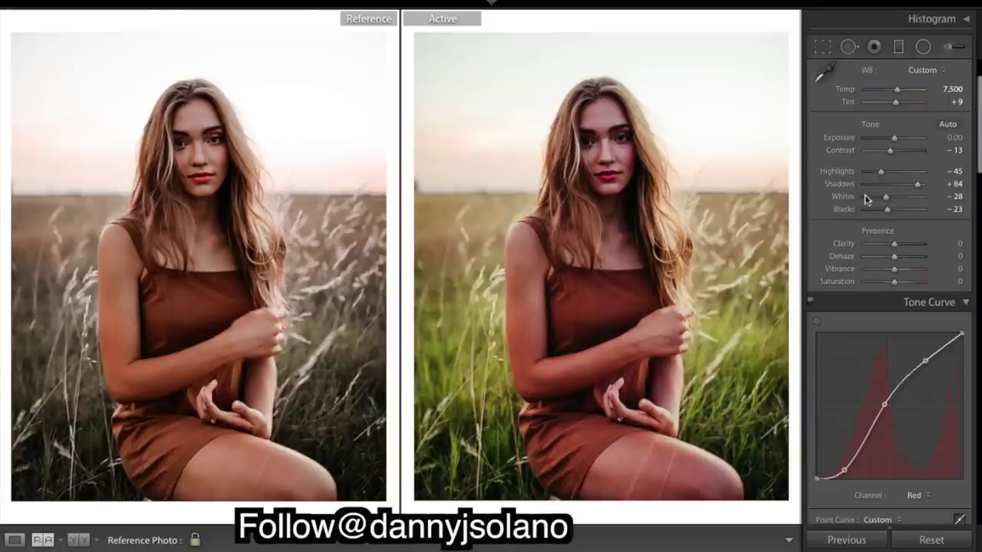
# Switch the Tone Curve channel back to RGB.
pyautogui.scroll(-1, 905, 214)
pyautogui.scroll(-5, 905, 209)
pyautogui.scroll(2, 905, 209)
pyautogui.scroll(-1, 924, 287)
pyautogui.click(917, 318)
pyautogui.click(920, 305)
pyautogui.scroll(-3, 933, 303)
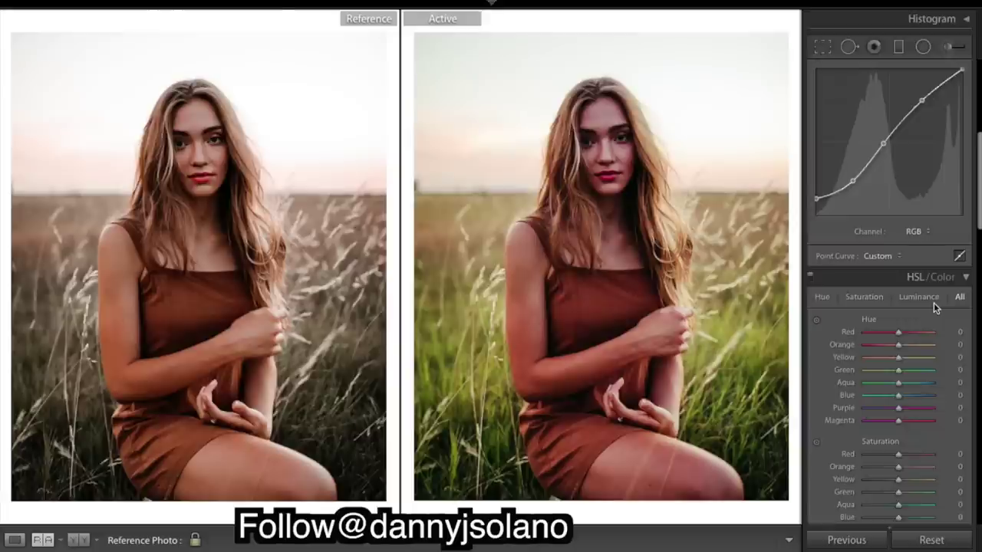
# Lower the HSL Luminance Orange slider to −16.
pyautogui.scroll(-9, 958, 328)
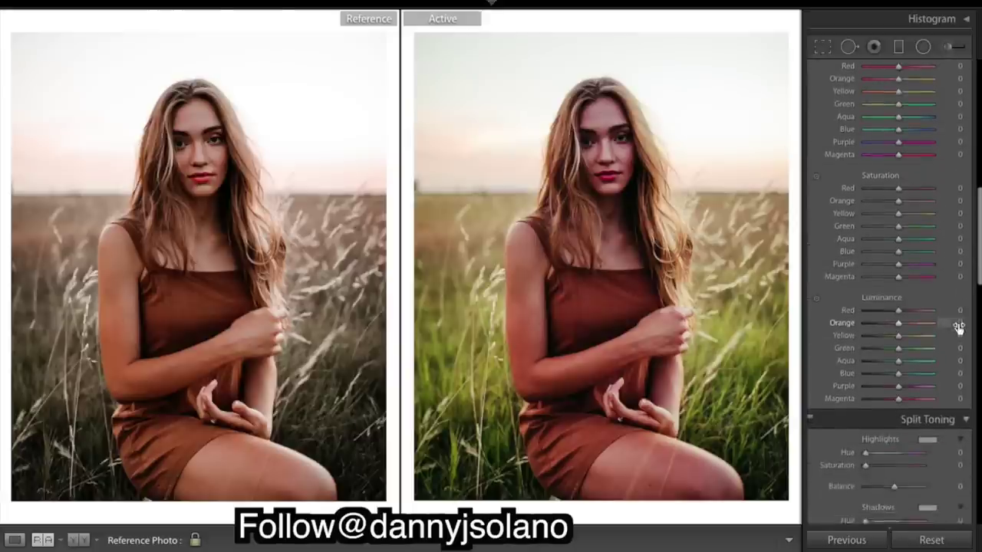
pyautogui.scroll(-2, 958, 327)
pyautogui.moveTo(898, 261); pyautogui.dragTo(893, 262)
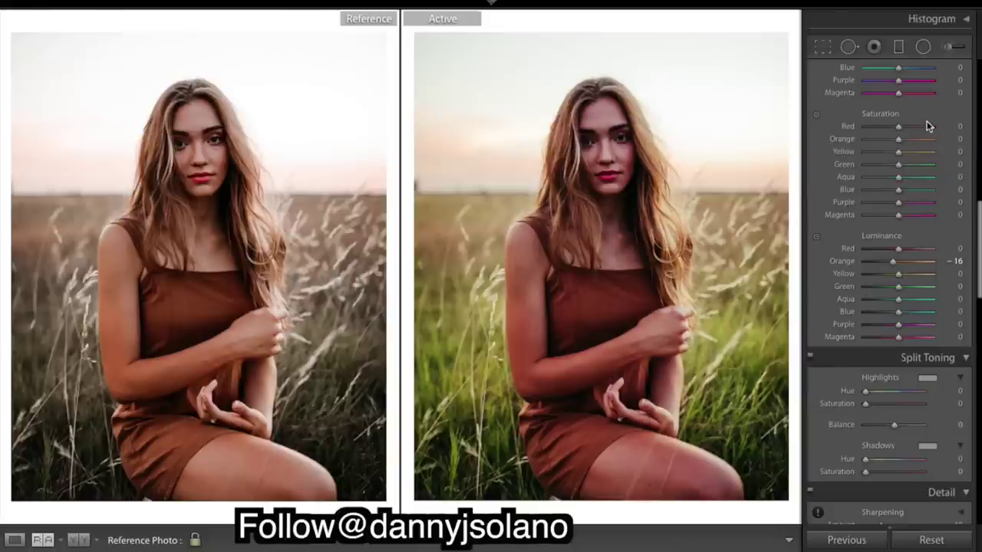
pyautogui.scroll(10, 928, 127)
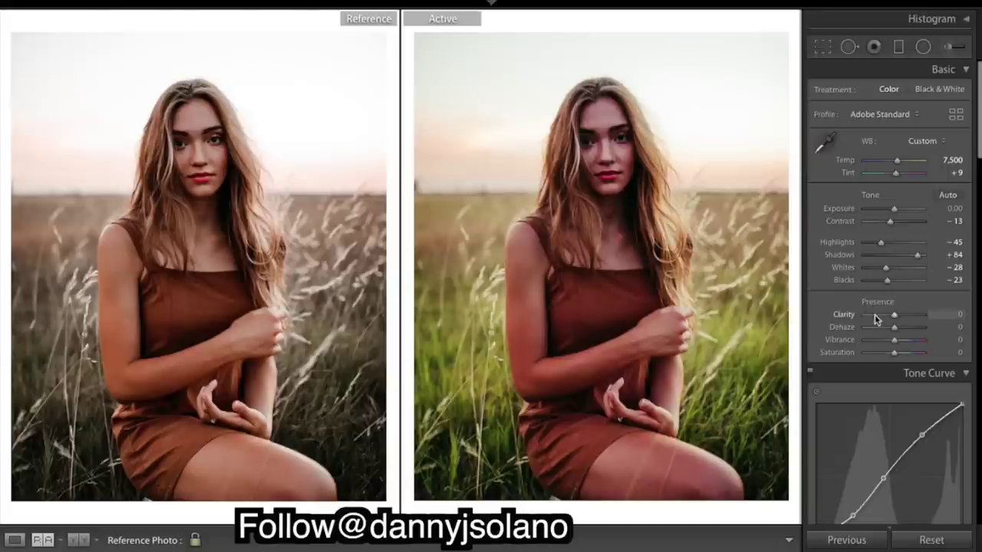
pyautogui.scroll(-10, 874, 315)
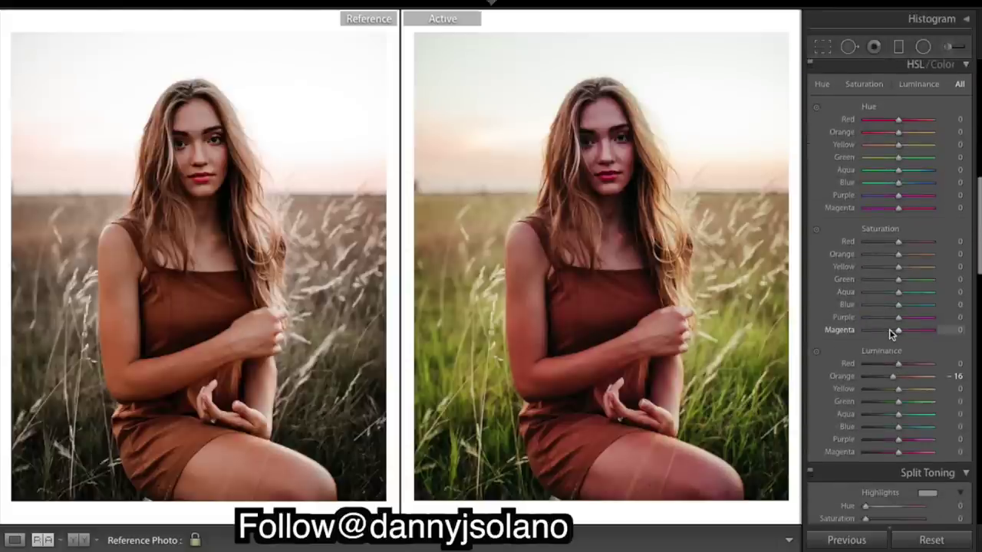
# Desaturate Yellow −64, Green −60, Aqua −45, and drop Green luminance to −100.
pyautogui.moveTo(883, 284); pyautogui.dragTo(878, 284)
pyautogui.click(878, 267)
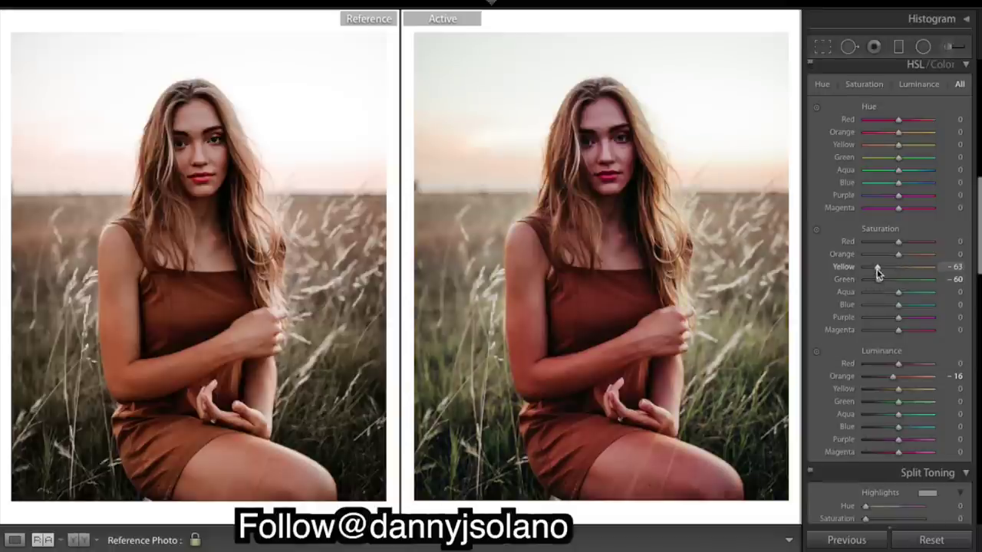
pyautogui.moveTo(878, 273)
pyautogui.mouseDown()
pyautogui.moveTo(897, 269)
pyautogui.moveTo(882, 277)
pyautogui.moveTo(886, 269)
pyautogui.mouseUp()
pyautogui.scroll(-1, 886, 312)
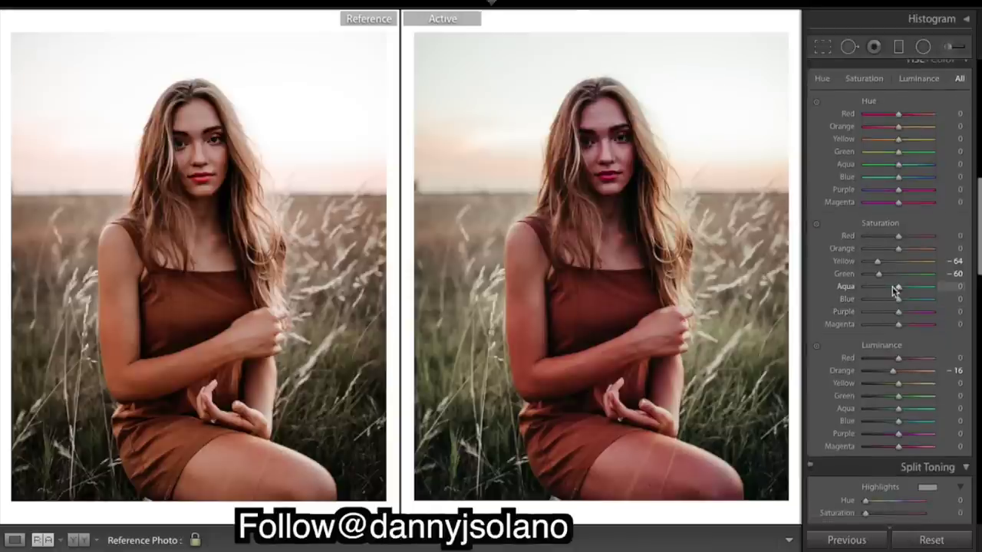
pyautogui.moveTo(887, 287)
pyautogui.mouseDown()
pyautogui.moveTo(852, 290)
pyautogui.moveTo(898, 306)
pyautogui.moveTo(884, 307)
pyautogui.mouseUp()
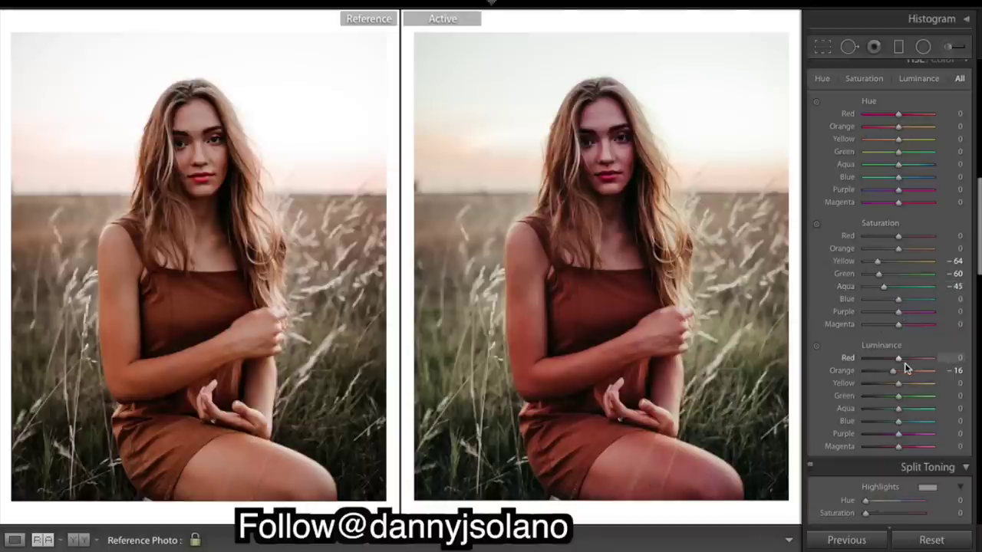
pyautogui.moveTo(899, 397); pyautogui.dragTo(802, 396)
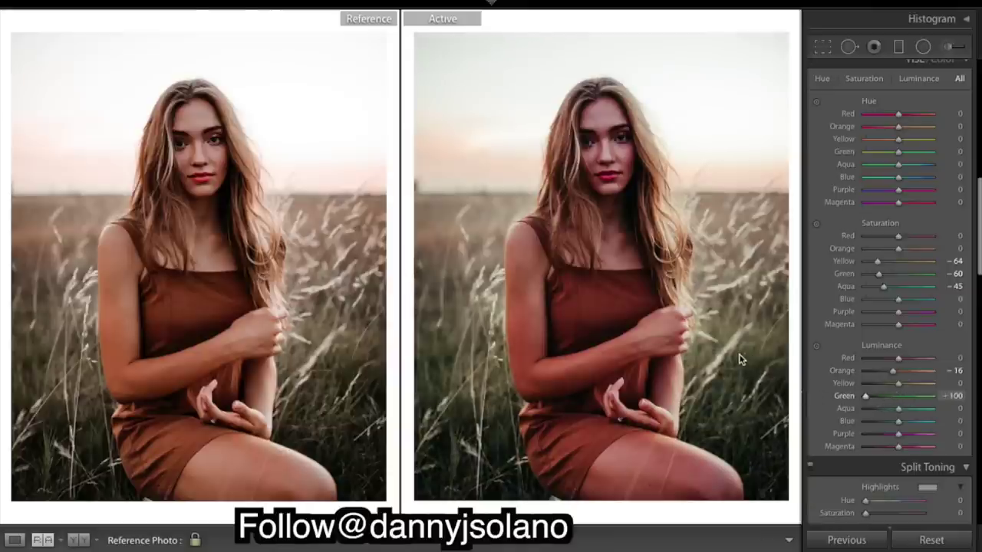
# Set HSL luminance Green −98, Yellow −2, Orange −18 and Red +10.
pyautogui.click(864, 392)
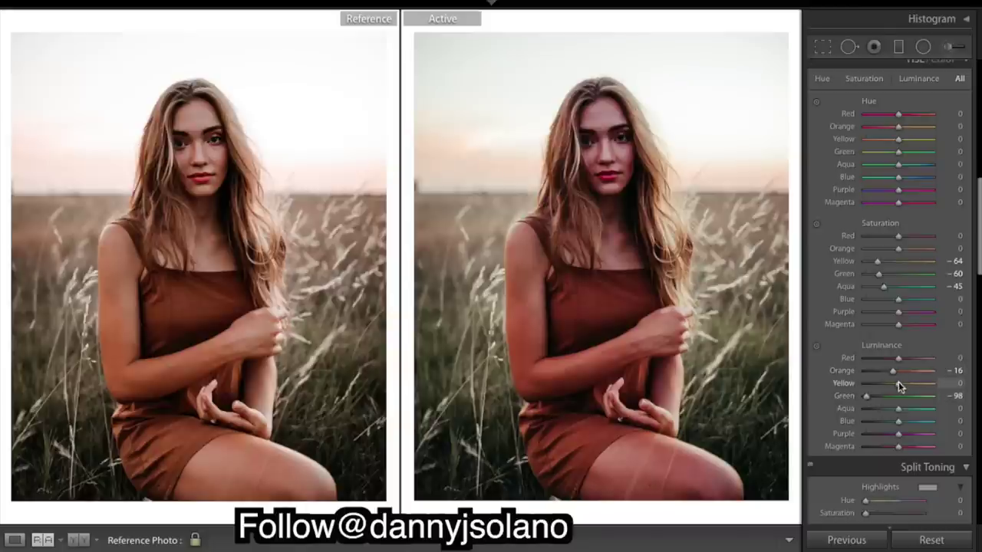
pyautogui.moveTo(902, 384); pyautogui.dragTo(898, 387)
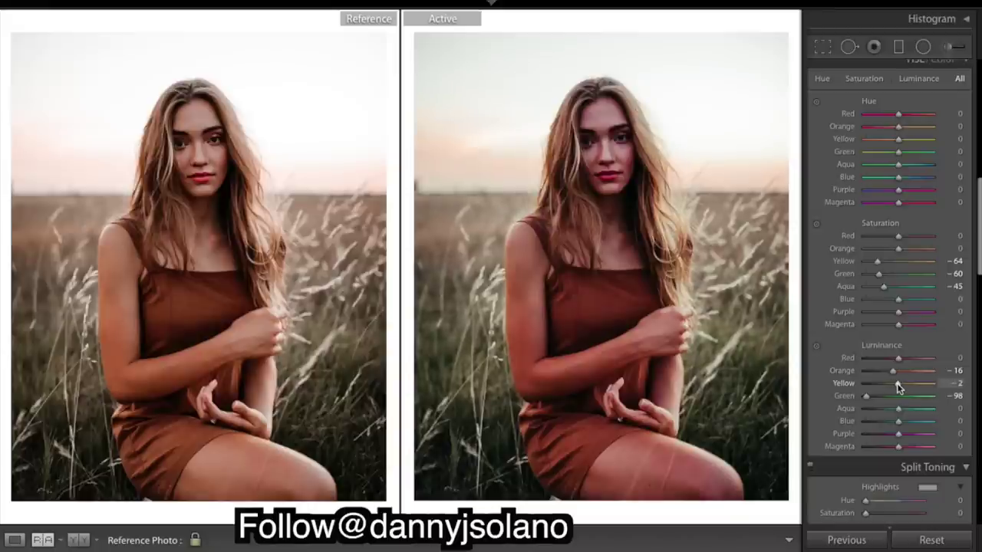
pyautogui.moveTo(891, 371); pyautogui.dragTo(888, 374)
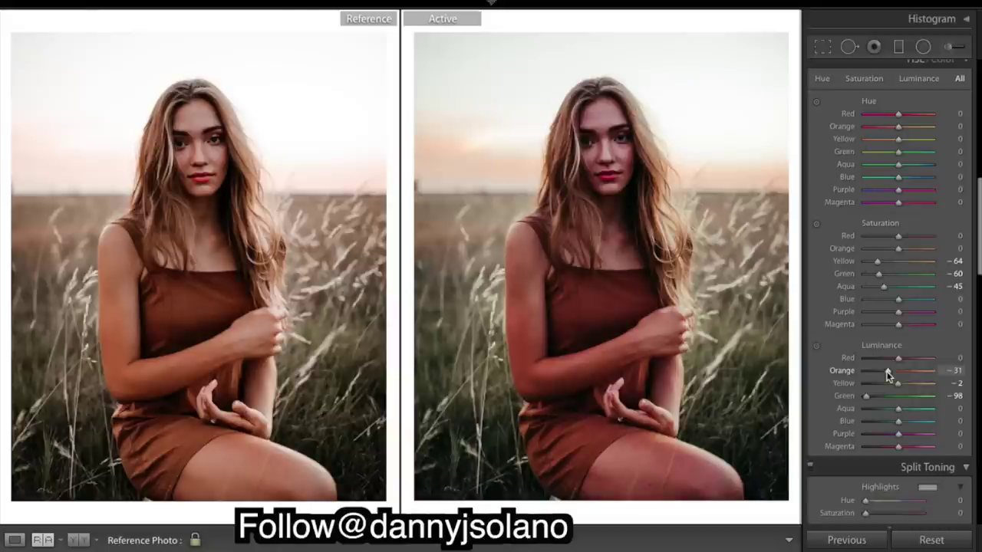
pyautogui.moveTo(888, 374); pyautogui.dragTo(890, 375)
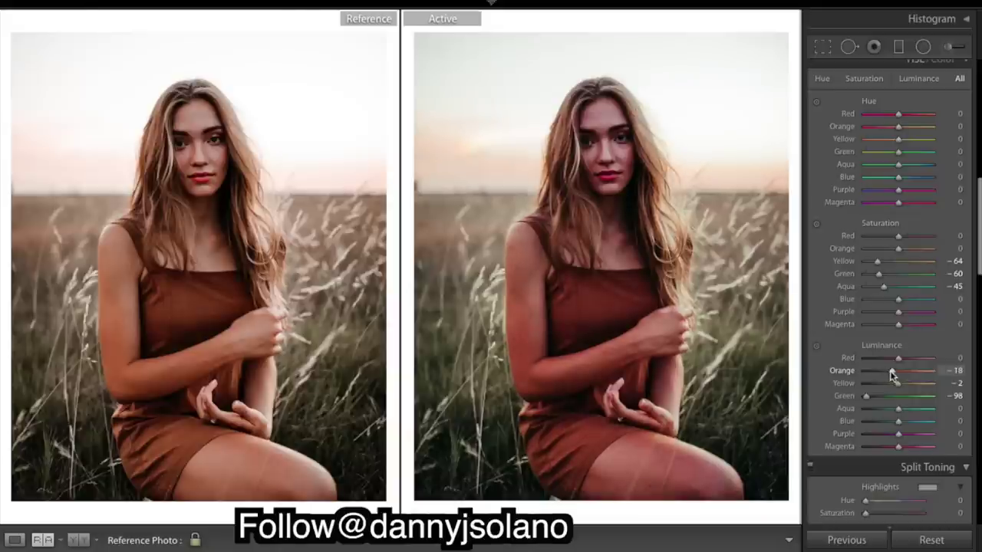
pyautogui.moveTo(896, 361)
pyautogui.mouseDown()
pyautogui.moveTo(929, 362)
pyautogui.moveTo(874, 358)
pyautogui.moveTo(931, 356)
pyautogui.moveTo(904, 368)
pyautogui.mouseUp()
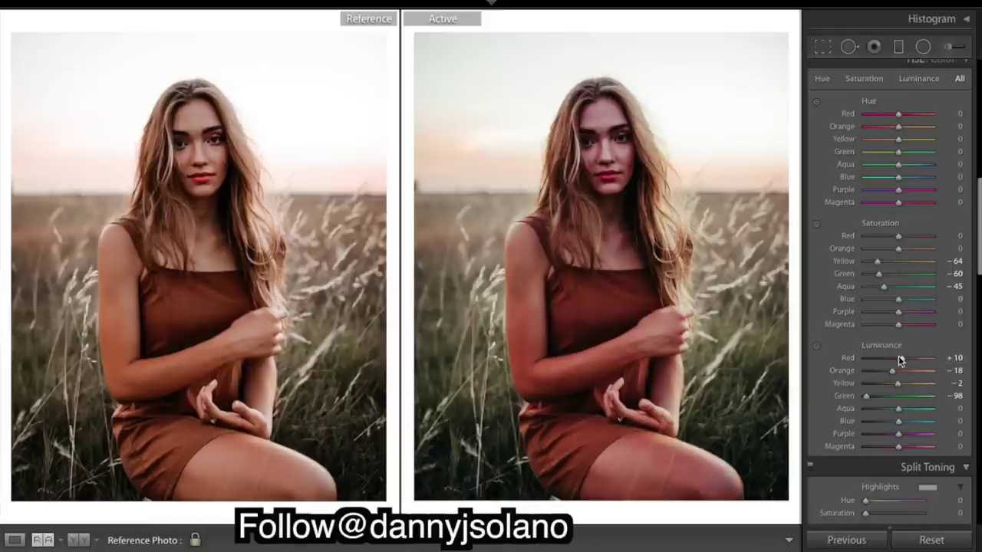
# Raise Red saturation to +8 and set Aqua luminance to −32.
pyautogui.scroll(3, 903, 309)
pyautogui.moveTo(899, 326); pyautogui.dragTo(909, 331)
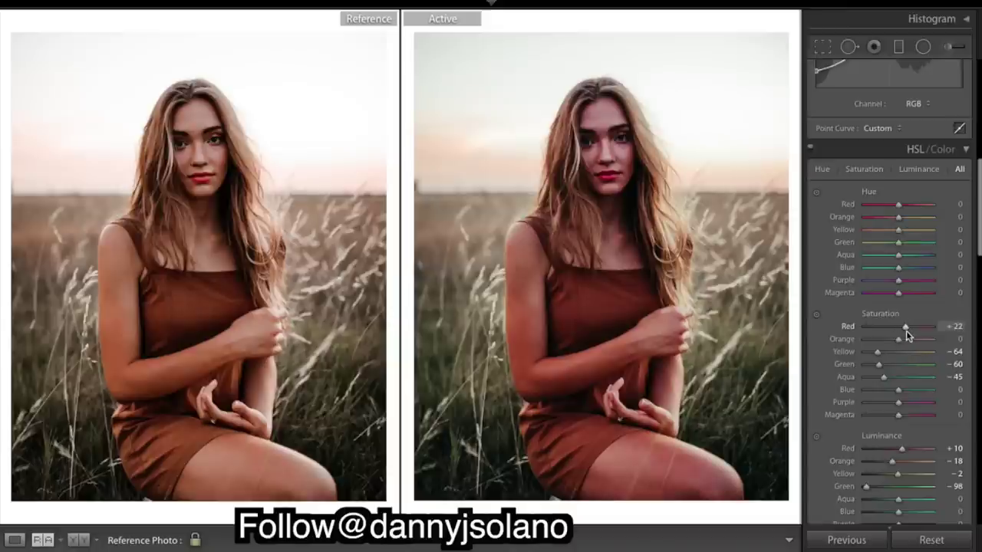
pyautogui.moveTo(906, 330); pyautogui.dragTo(901, 333)
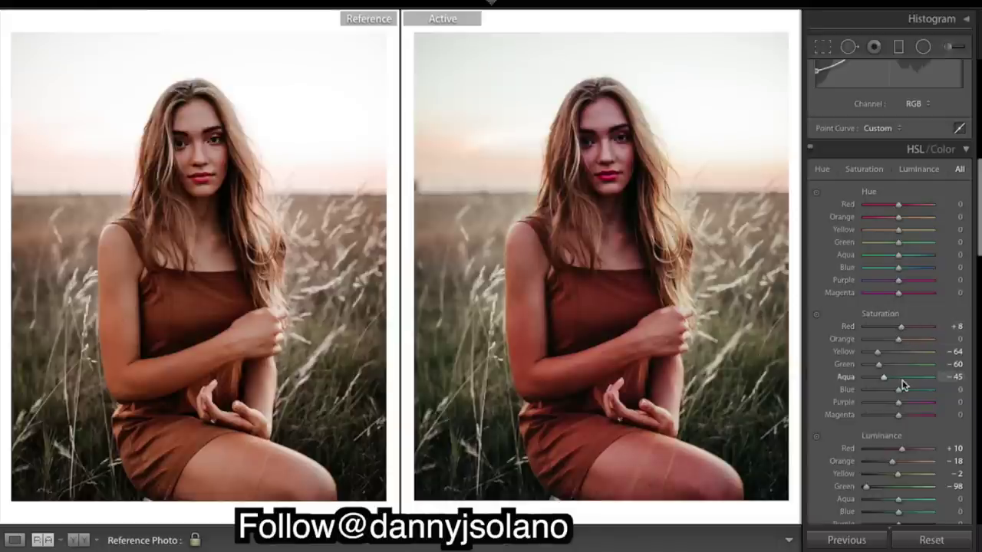
pyautogui.scroll(-4, 899, 383)
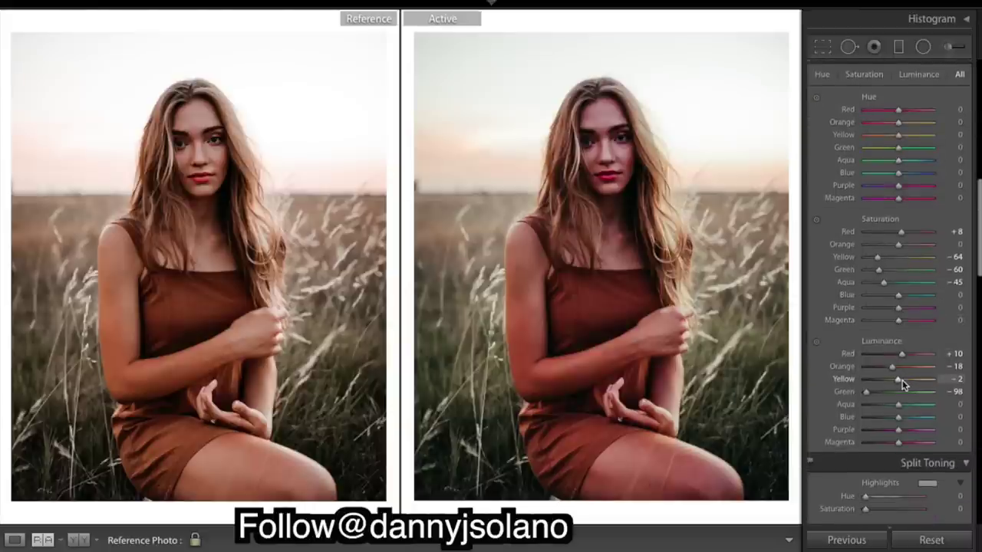
pyautogui.scroll(-2, 895, 333)
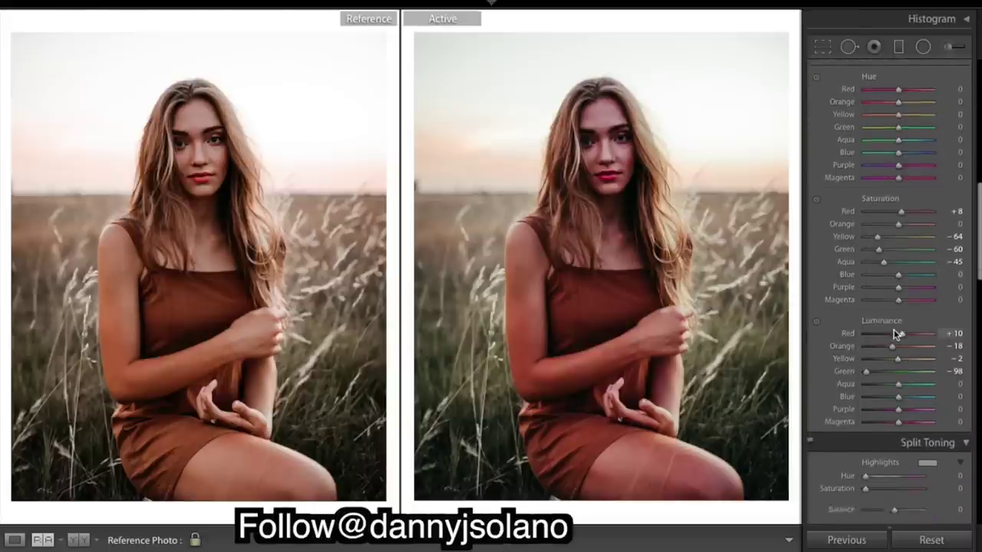
pyautogui.moveTo(898, 356); pyautogui.dragTo(932, 356)
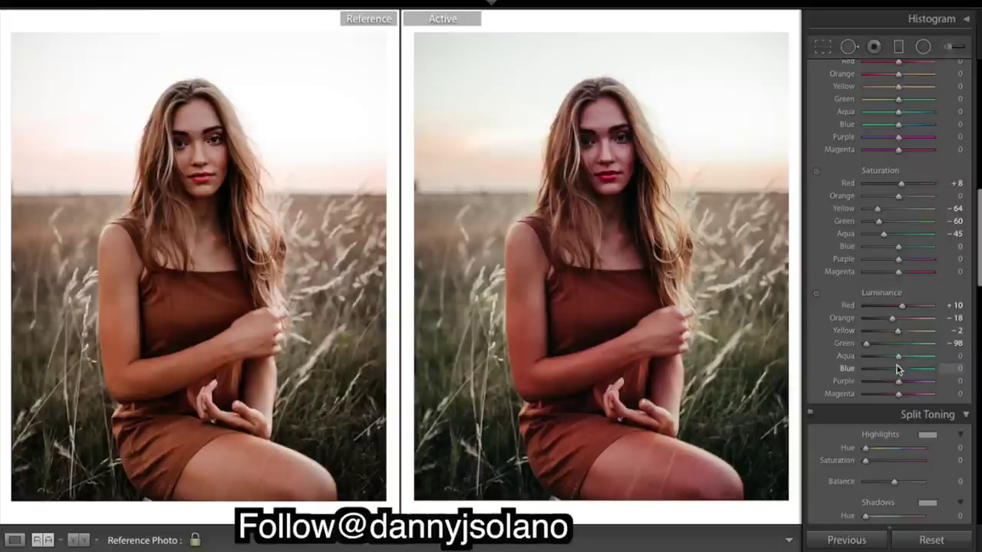
pyautogui.moveTo(899, 366)
pyautogui.mouseDown()
pyautogui.moveTo(868, 371)
pyautogui.moveTo(888, 372)
pyautogui.mouseUp()
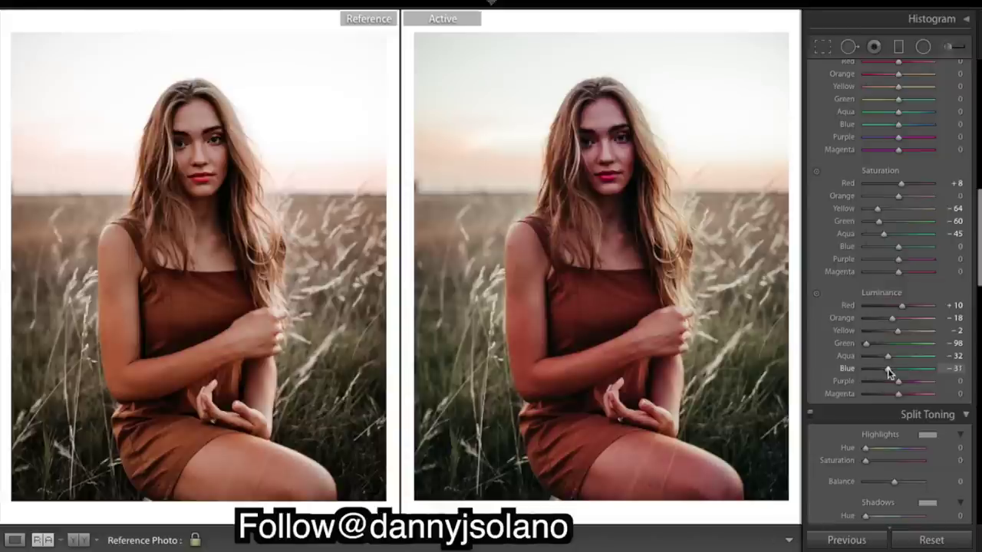
pyautogui.scroll(-3, 894, 376)
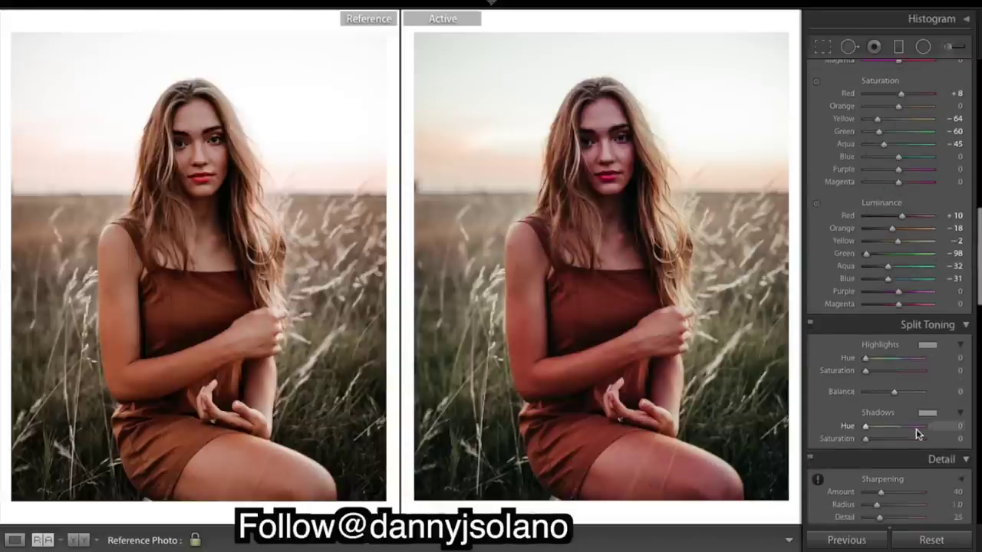
# Set Sharpening Amount to 0 and Grain Amount to 25.
pyautogui.scroll(-3, 893, 414)
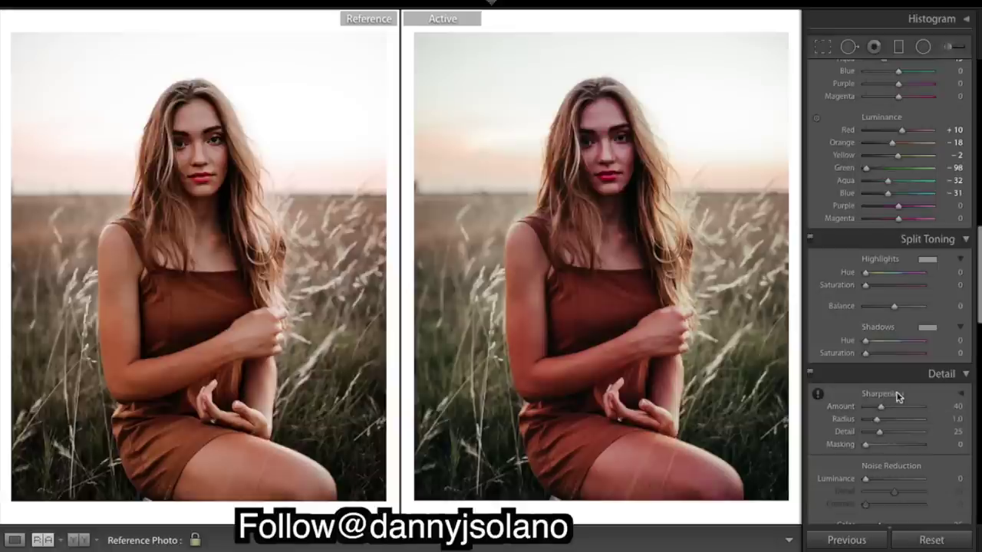
pyautogui.moveTo(880, 407); pyautogui.dragTo(865, 406)
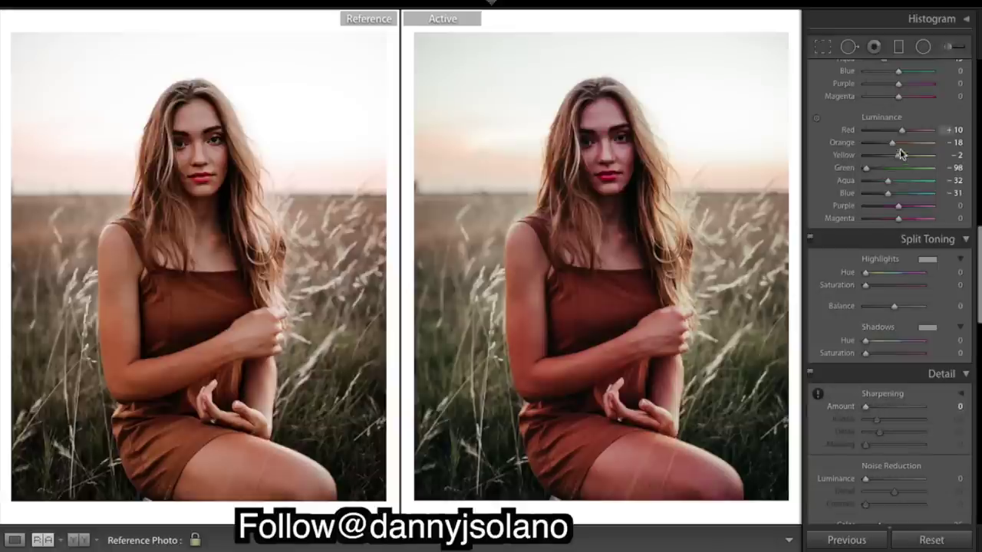
pyautogui.scroll(-9, 898, 153)
pyautogui.scroll(-3, 931, 319)
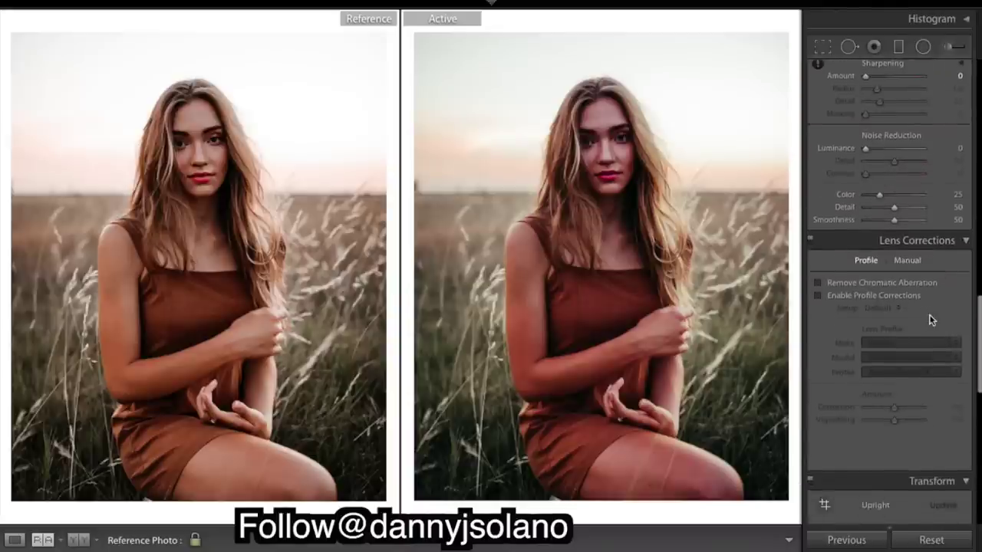
pyautogui.scroll(-20, 931, 321)
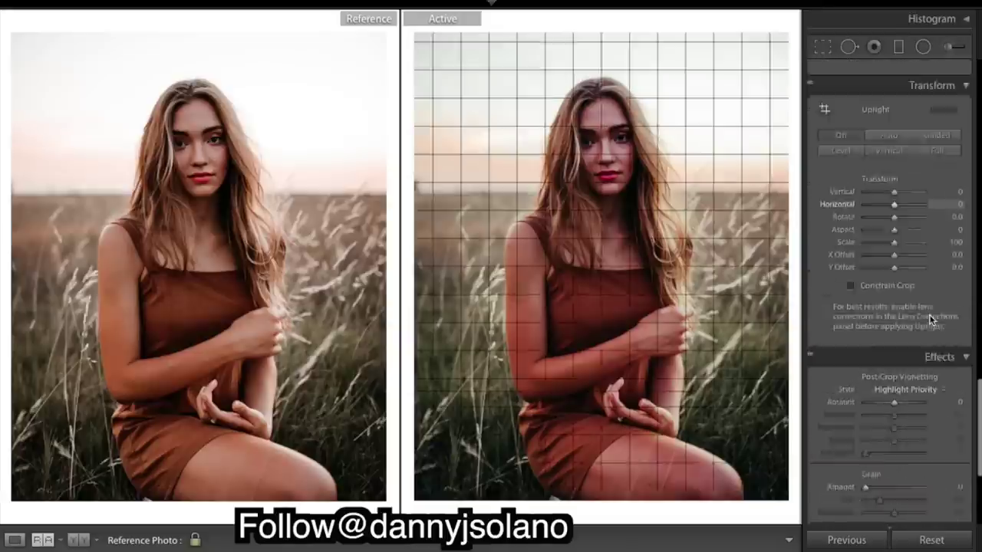
pyautogui.scroll(1, 873, 299)
pyautogui.click(874, 300)
pyautogui.moveTo(874, 300); pyautogui.dragTo(880, 301)
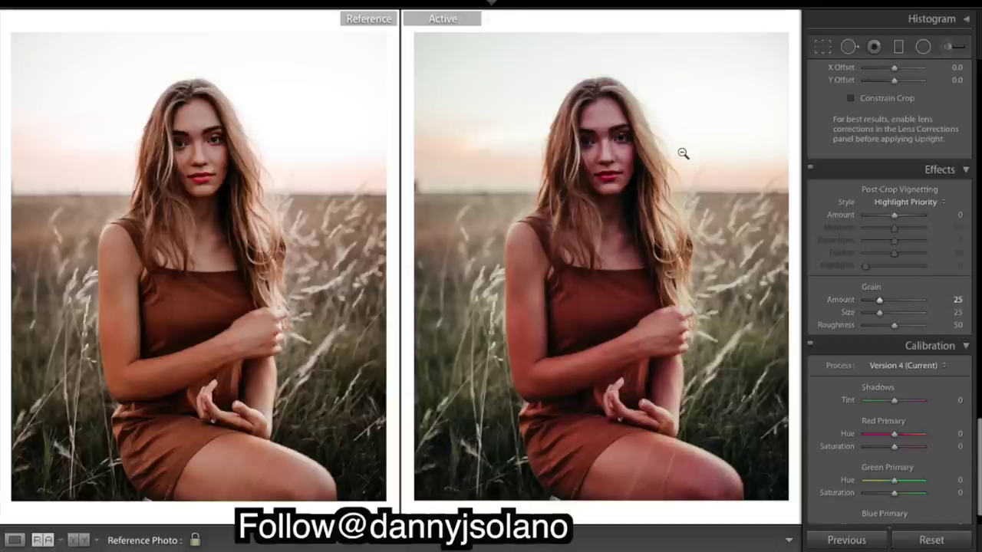
pyautogui.scroll(10, 842, 136)
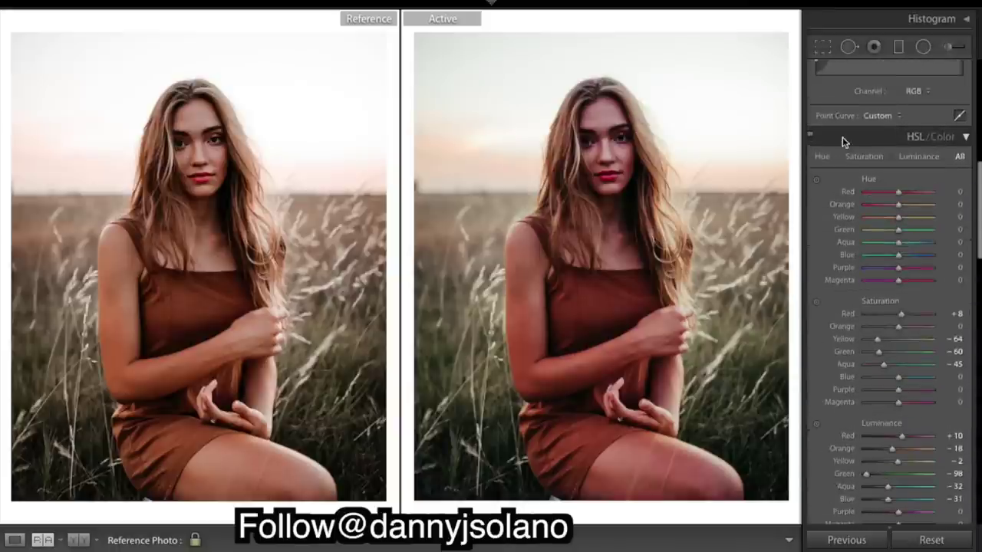
# Shift the Orange hue to +18 and the Red hue to +25 in HSL.
pyautogui.scroll(-1, 842, 141)
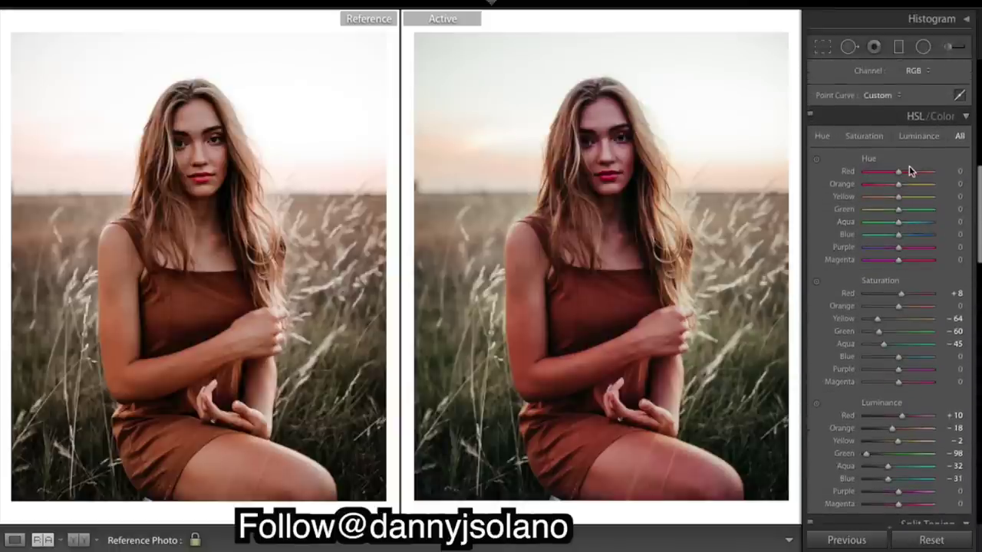
pyautogui.scroll(-1, 905, 350)
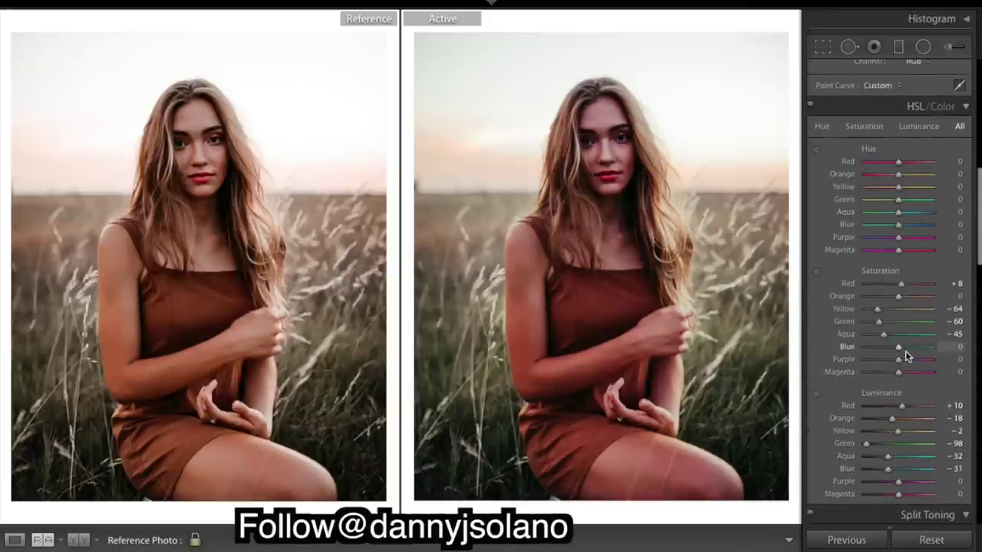
pyautogui.press('k')
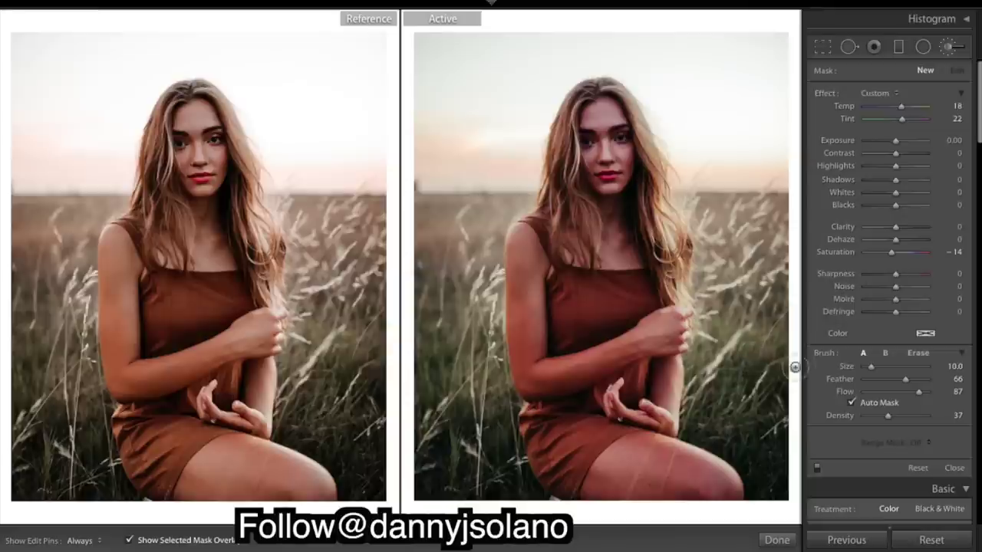
pyautogui.scroll(-15, 949, 342)
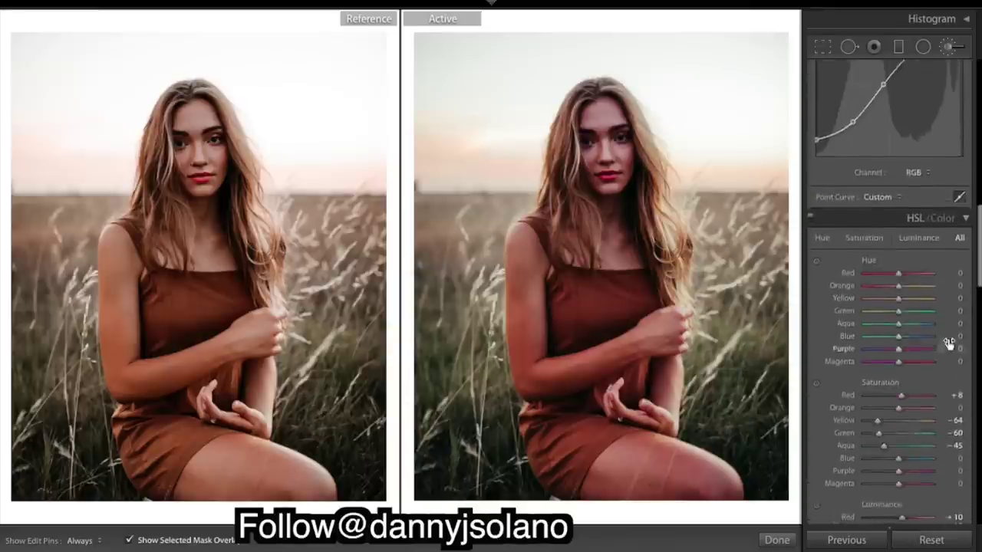
pyautogui.scroll(-3, 949, 342)
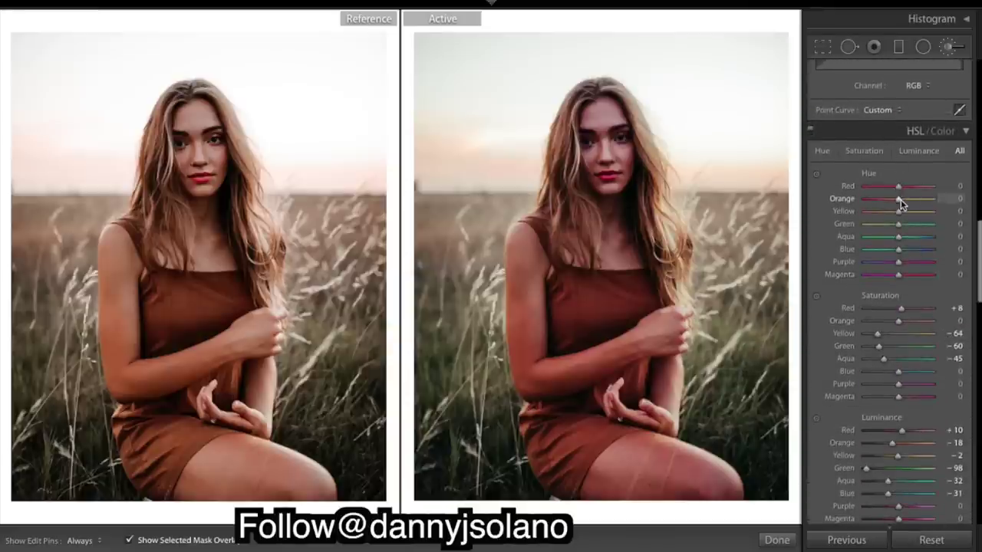
pyautogui.moveTo(900, 199); pyautogui.dragTo(905, 202)
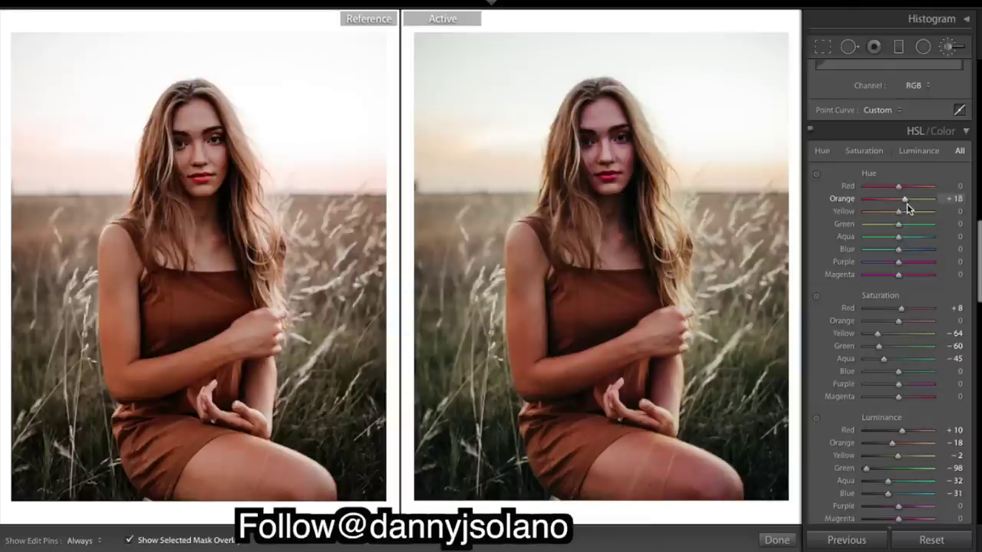
pyautogui.moveTo(899, 187); pyautogui.dragTo(913, 201)
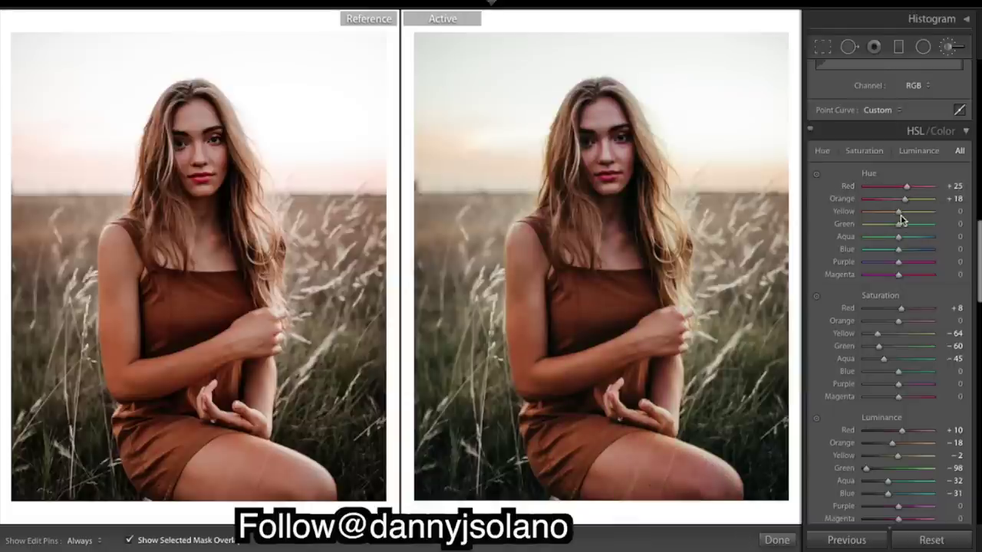
# Set the Yellow hue to −39, Green to −22 and Blue to −15.
pyautogui.moveTo(900, 214); pyautogui.dragTo(840, 219)
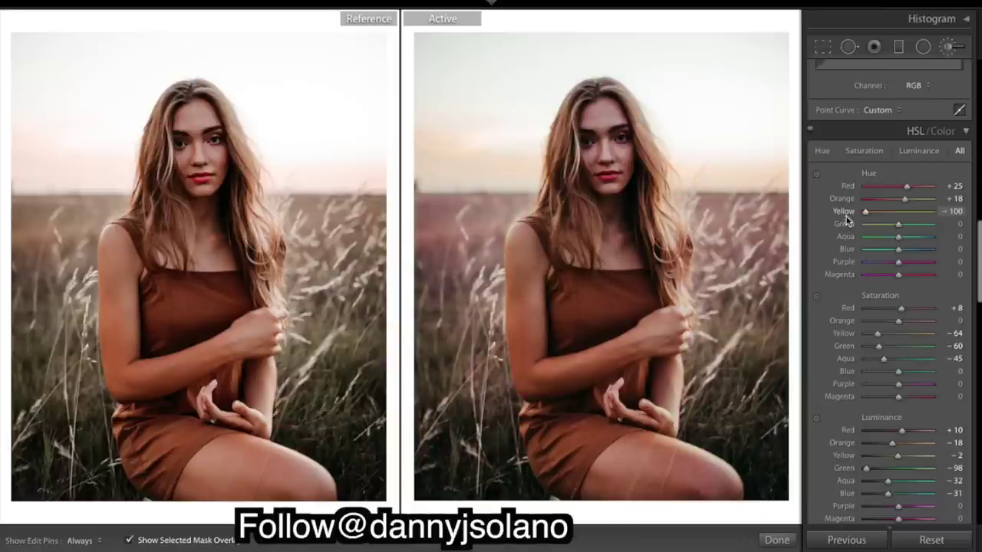
pyautogui.doubleClick(844, 212)
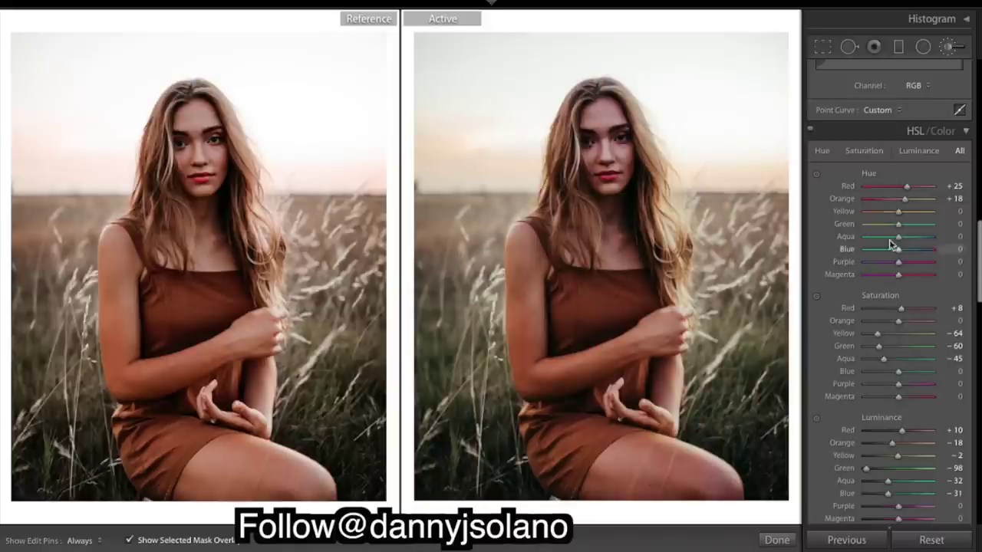
pyautogui.moveTo(900, 212); pyautogui.dragTo(888, 213)
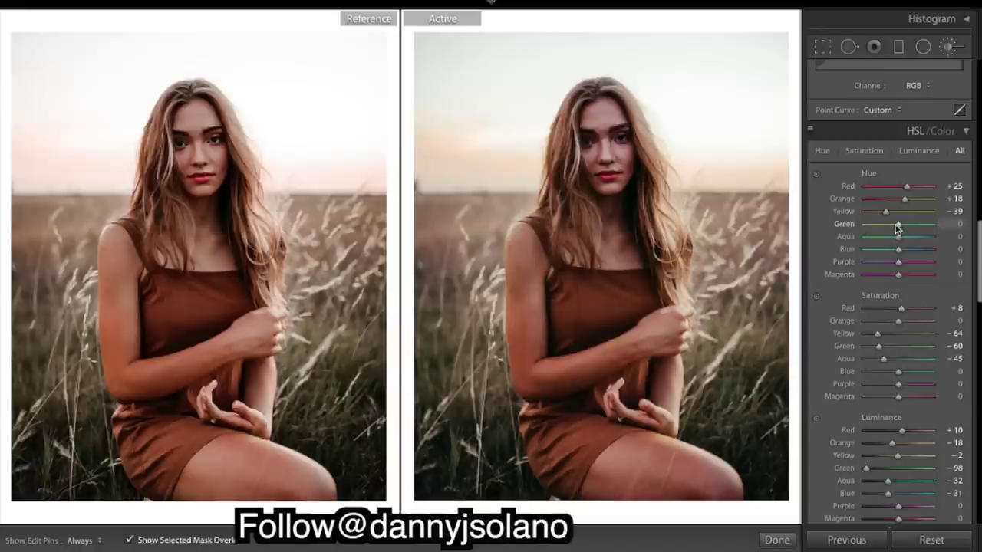
pyautogui.moveTo(898, 228); pyautogui.dragTo(890, 227)
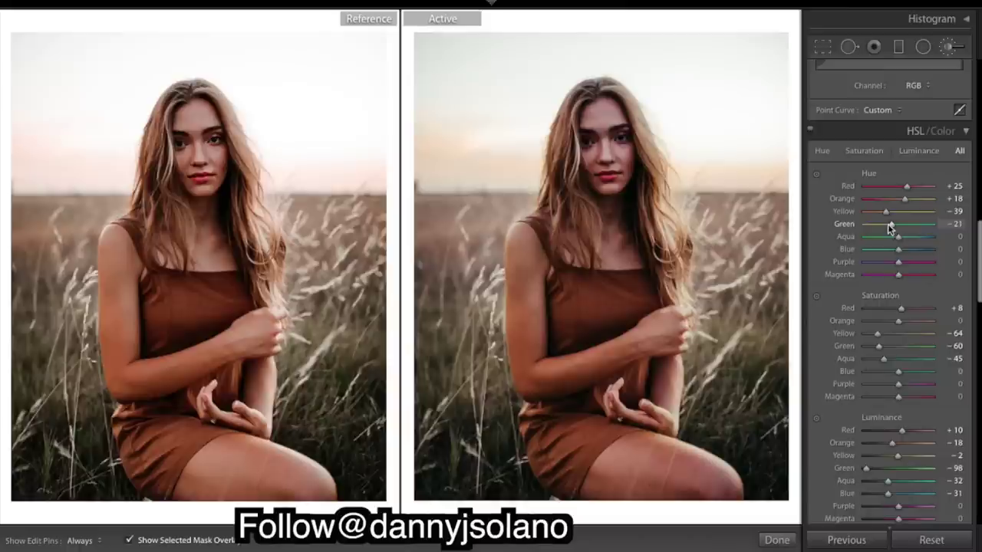
pyautogui.moveTo(891, 228); pyautogui.dragTo(892, 228)
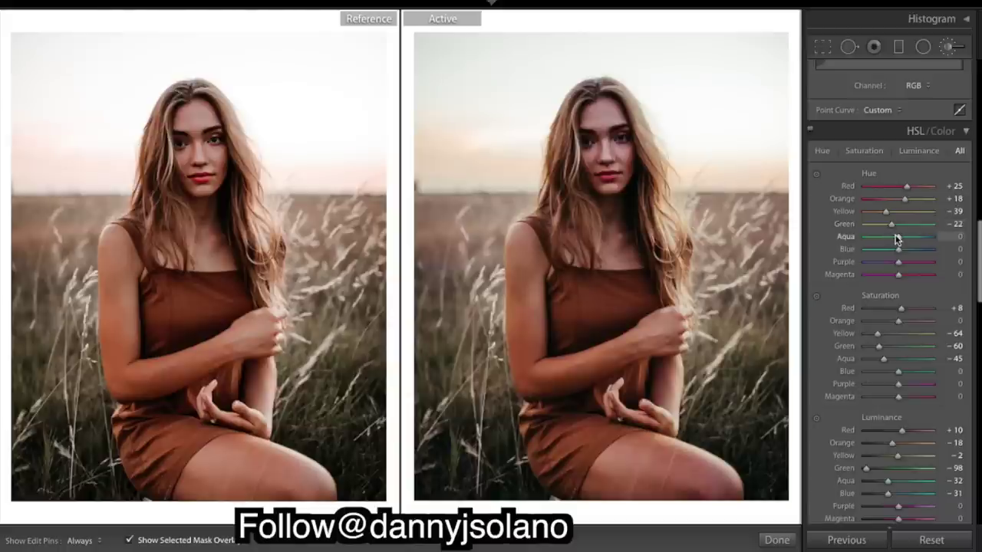
pyautogui.moveTo(898, 249)
pyautogui.mouseDown()
pyautogui.moveTo(939, 247)
pyautogui.moveTo(892, 250)
pyautogui.mouseUp()
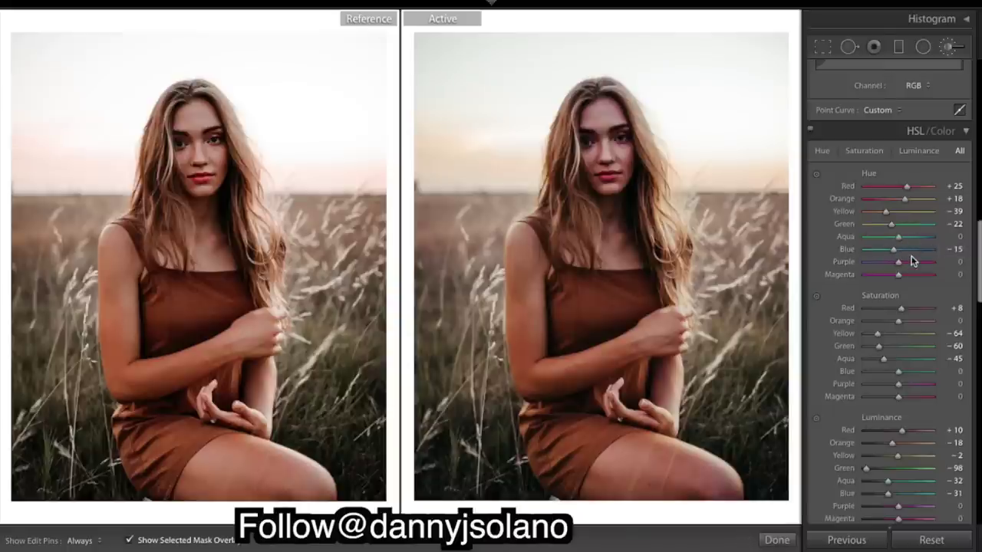
pyautogui.press('k')
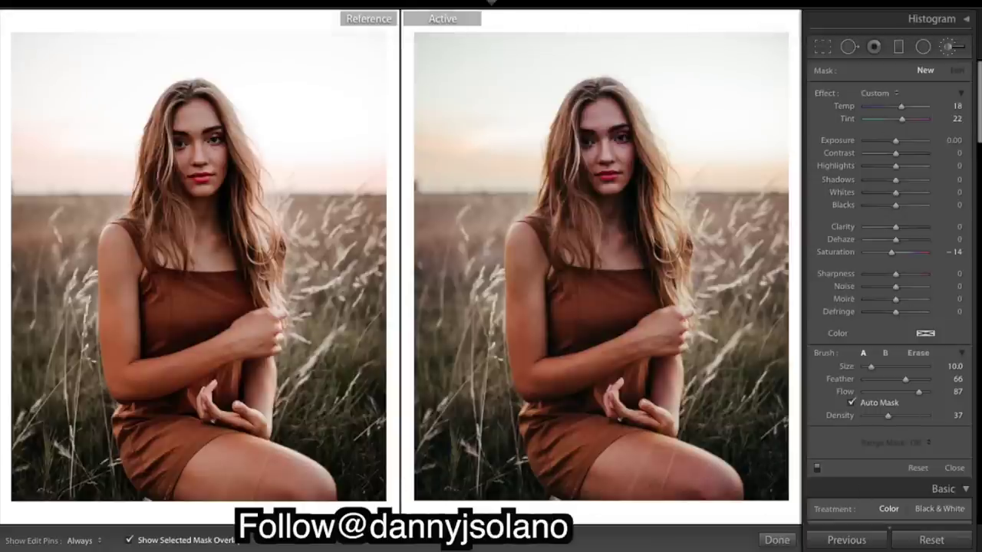
# Draw a sky gradient from the top edge with Exposure 0.73, Shadows 100, and Temp, Tint, Saturation reset to 0.
pyautogui.click(898, 46)
pyautogui.moveTo(598, 14); pyautogui.dragTo(599, 77)
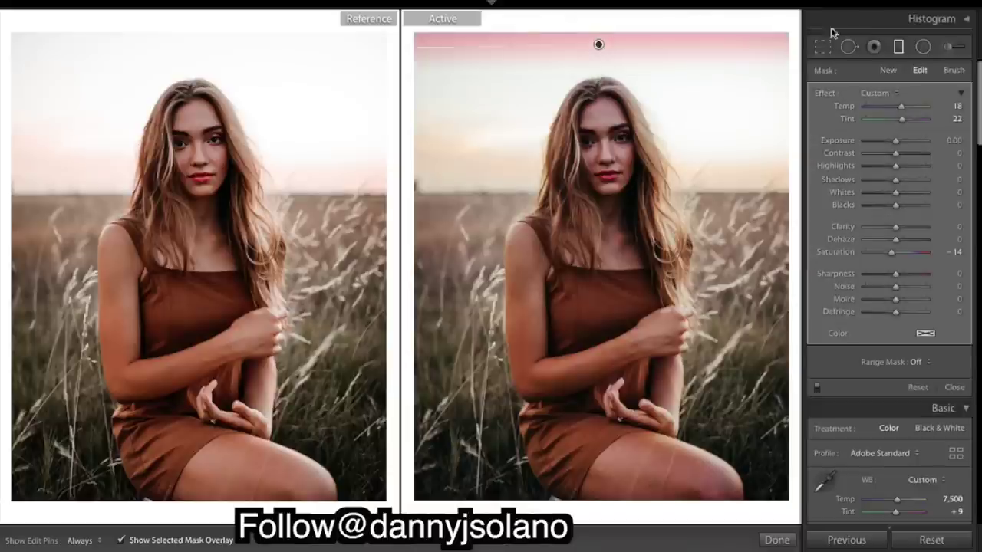
pyautogui.click(903, 142)
pyautogui.doubleClick(847, 107)
pyautogui.click(122, 540)
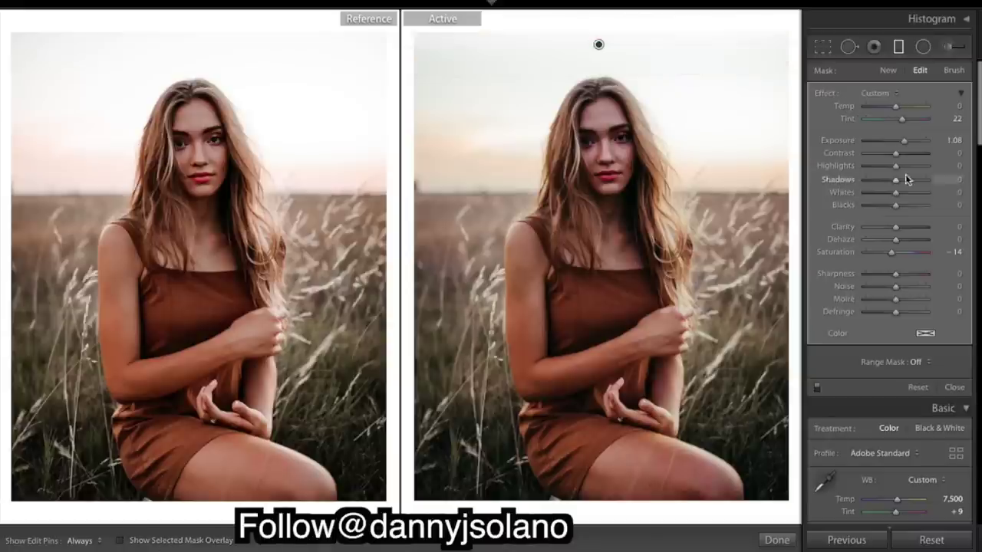
pyautogui.moveTo(598, 43)
pyautogui.mouseDown()
pyautogui.moveTo(600, 59)
pyautogui.moveTo(599, 50)
pyautogui.mouseUp()
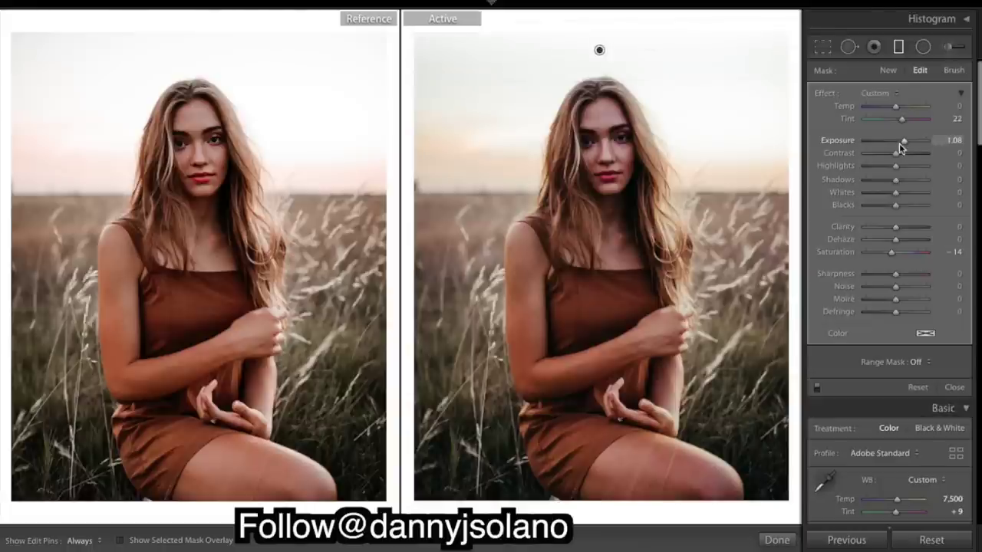
pyautogui.moveTo(901, 147); pyautogui.dragTo(898, 148)
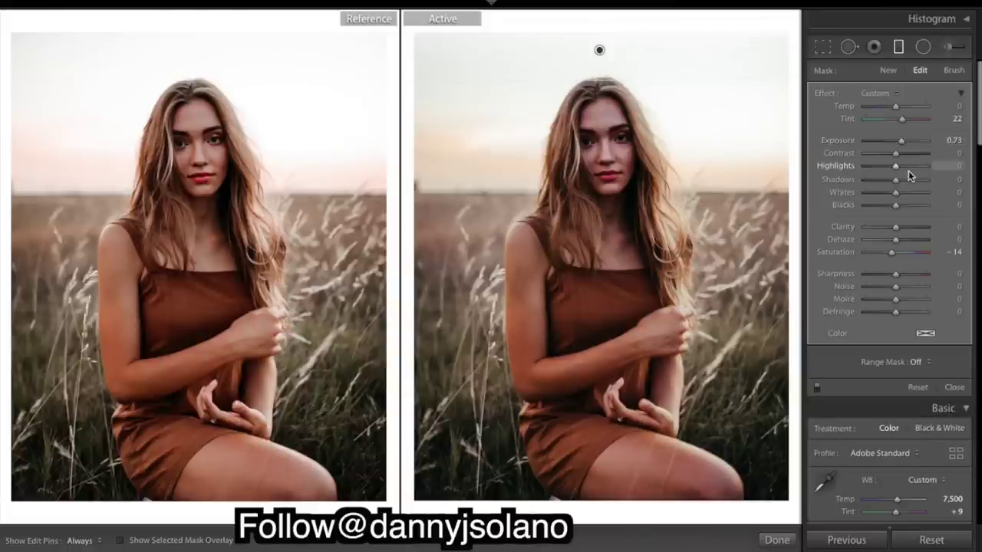
pyautogui.doubleClick(892, 252)
pyautogui.moveTo(896, 180); pyautogui.dragTo(941, 184)
pyautogui.doubleClick(848, 118)
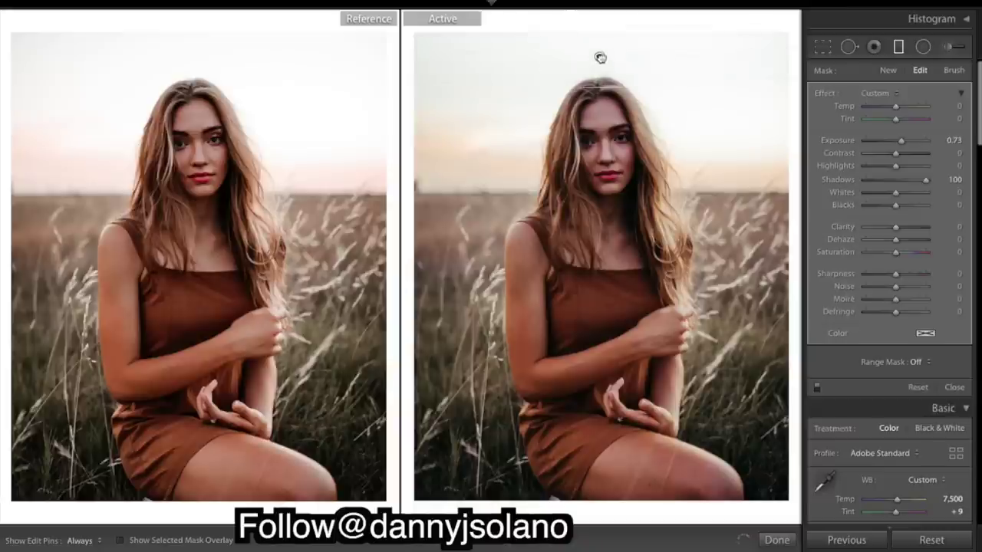
# Close the sky gradient, drop Basic Contrast to −13, and pick the Adjustment Brush.
pyautogui.click(776, 540)
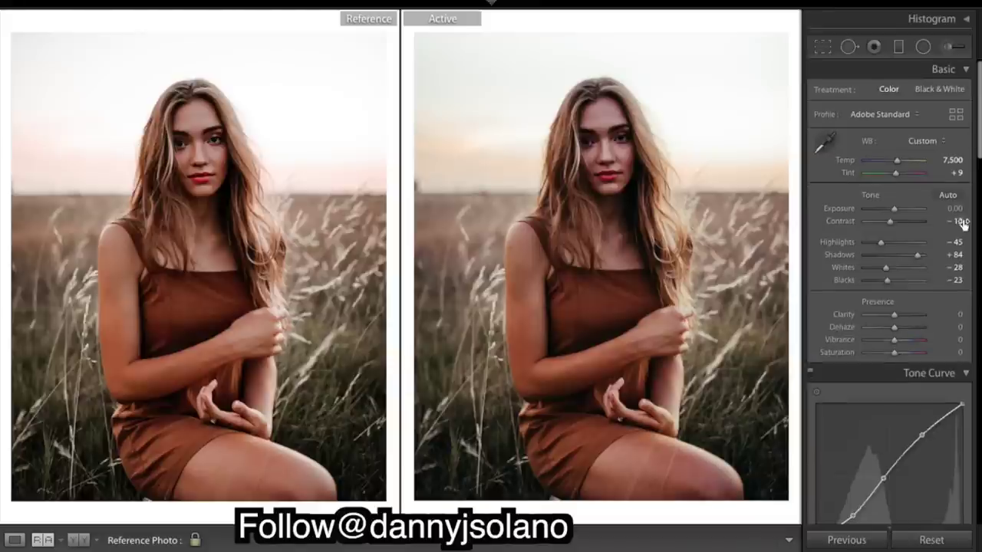
pyautogui.scroll(-3, 959, 221)
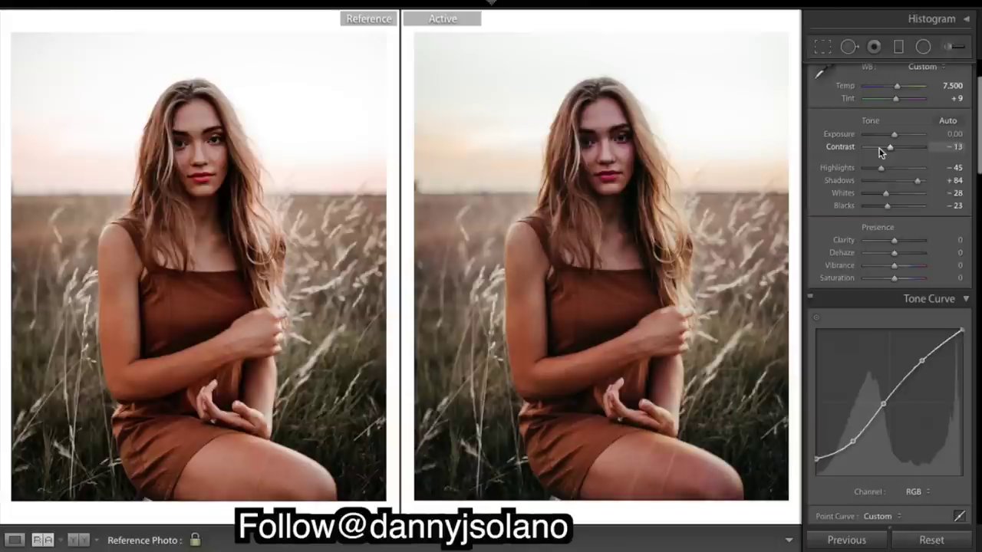
pyautogui.click(949, 47)
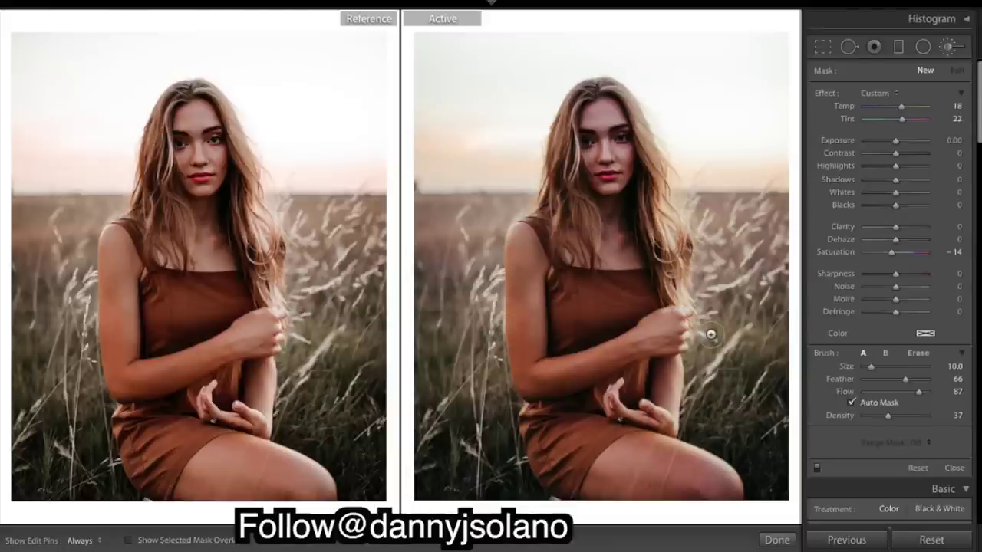
# Paint the brush mask over the woman's upper arm and thigh, then hide the red overlay.
pyautogui.scroll(2, 542, 275)
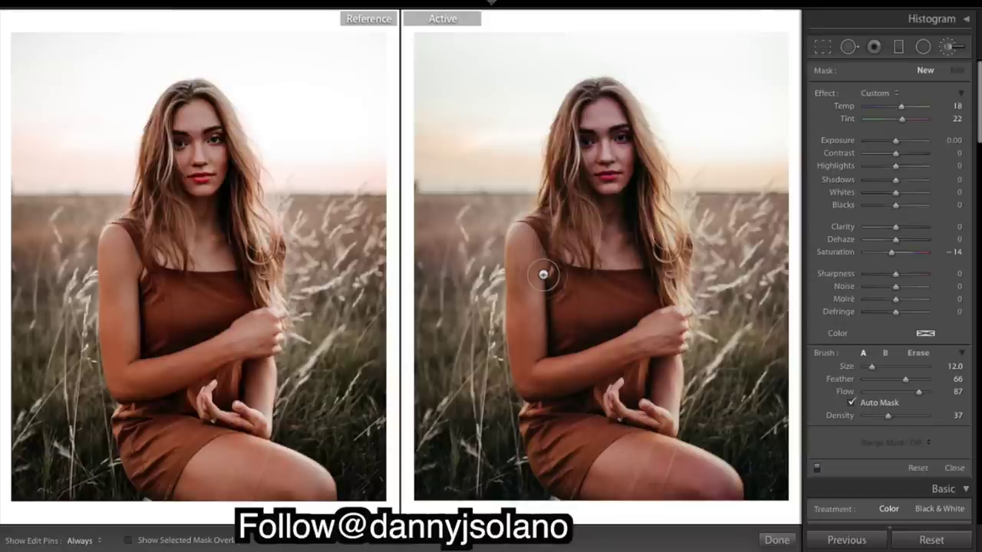
pyautogui.click(129, 541)
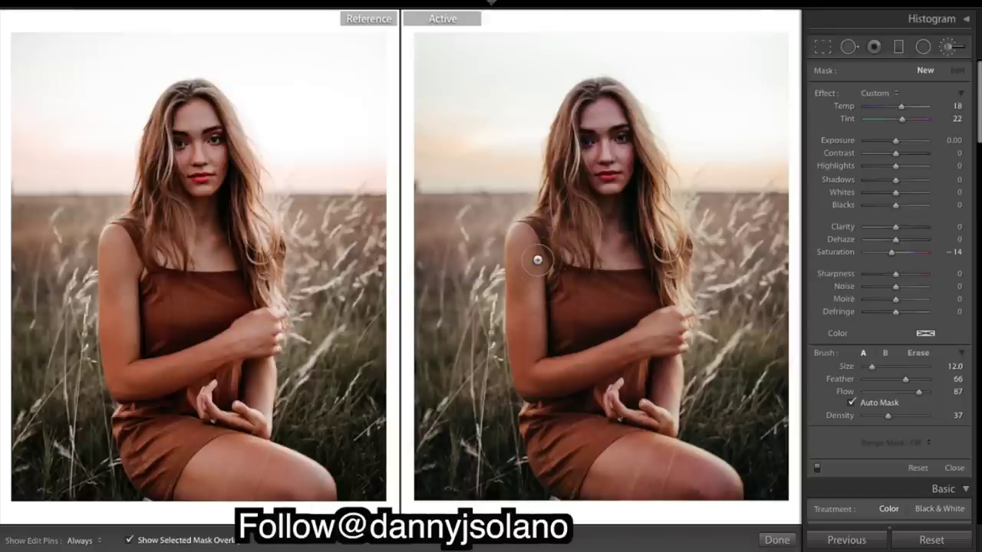
pyautogui.press('h')
pyautogui.moveTo(525, 308)
pyautogui.mouseDown()
pyautogui.moveTo(526, 383)
pyautogui.moveTo(517, 317)
pyautogui.moveTo(542, 244)
pyautogui.moveTo(618, 264)
pyautogui.moveTo(594, 290)
pyautogui.moveTo(554, 308)
pyautogui.moveTo(640, 322)
pyautogui.mouseUp()
pyautogui.press('h')
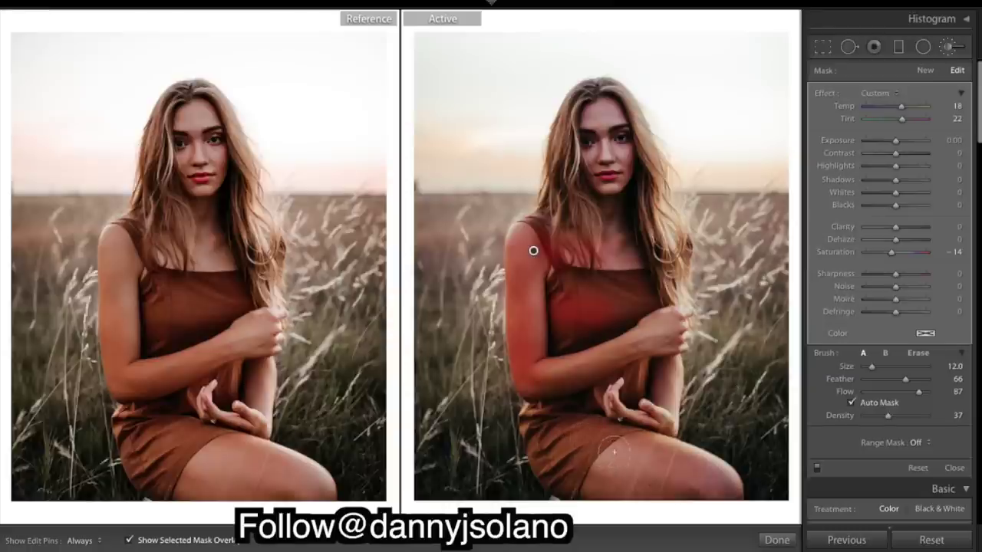
pyautogui.moveTo(724, 455)
pyautogui.mouseDown()
pyautogui.moveTo(587, 464)
pyautogui.moveTo(696, 480)
pyautogui.moveTo(621, 443)
pyautogui.mouseUp()
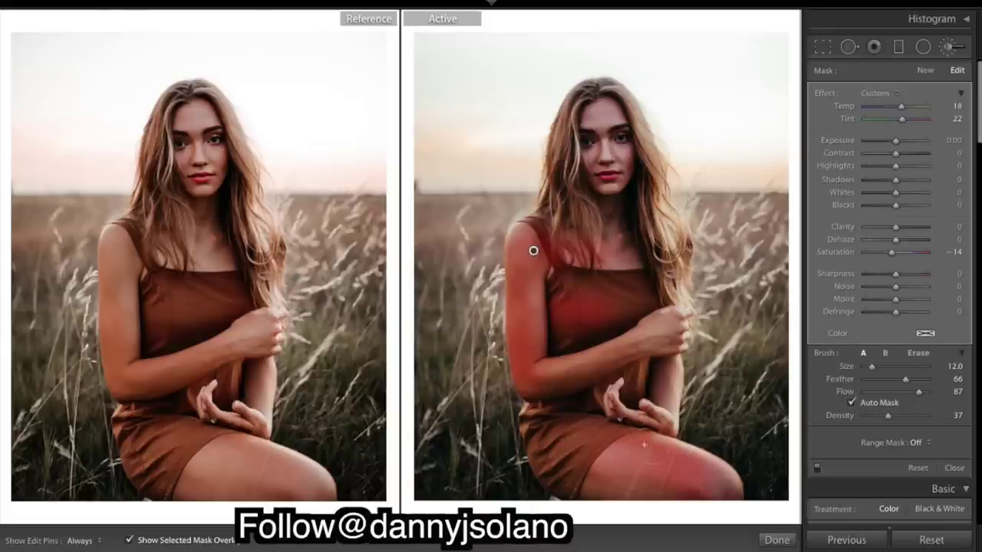
pyautogui.moveTo(104, 549)
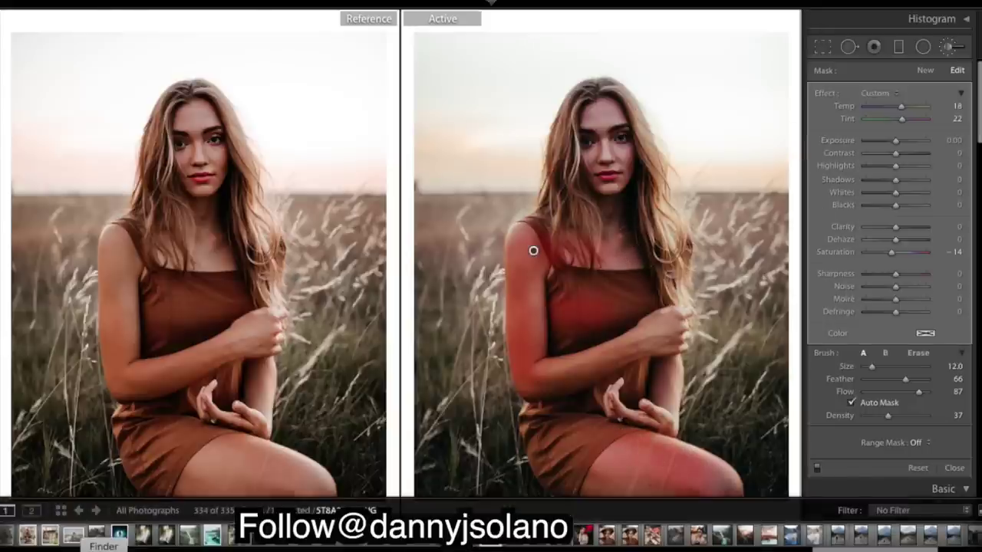
pyautogui.click(128, 540)
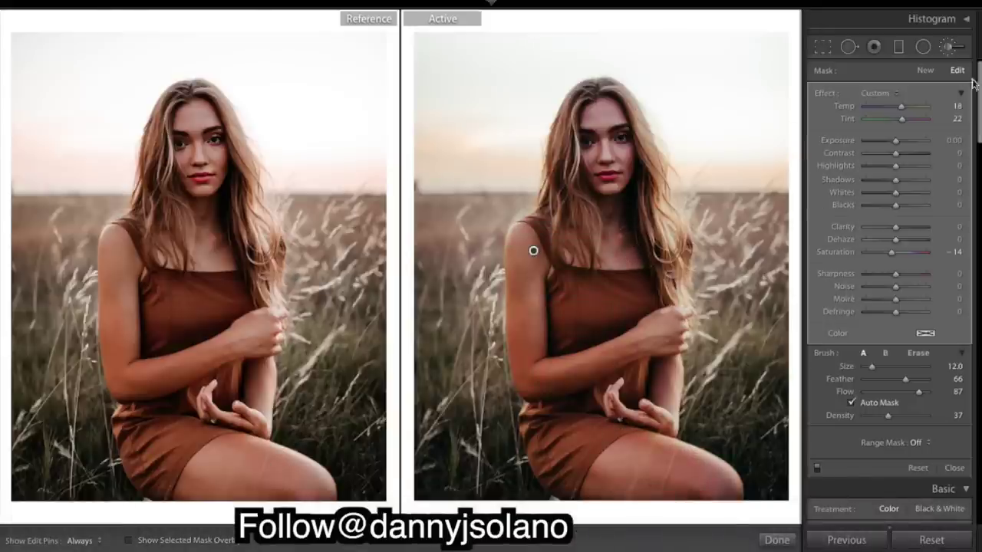
# Reset the arm brush's Temp, Tint and Saturation to 0 and set its Exposure to 0.85.
pyautogui.doubleClick(848, 108)
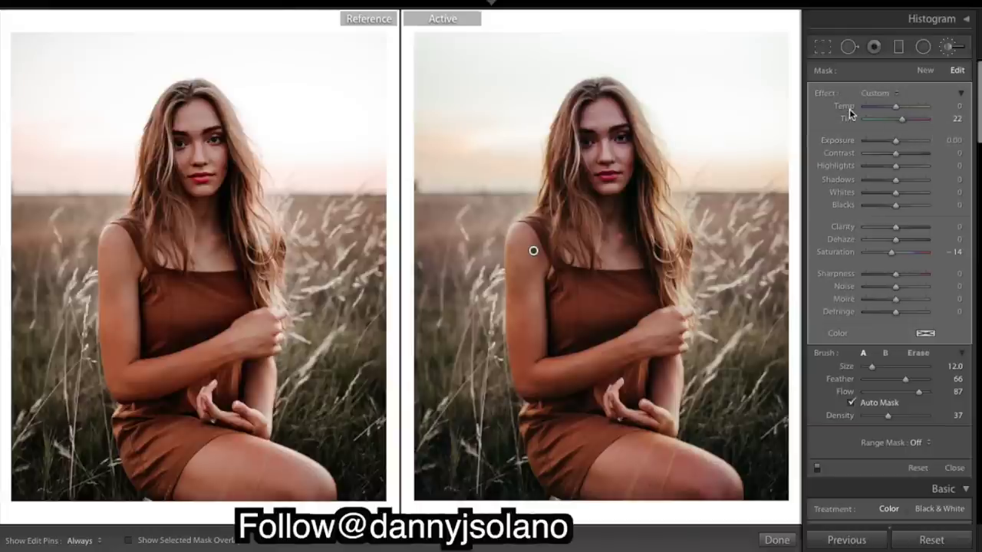
pyautogui.doubleClick(848, 117)
pyautogui.doubleClick(833, 252)
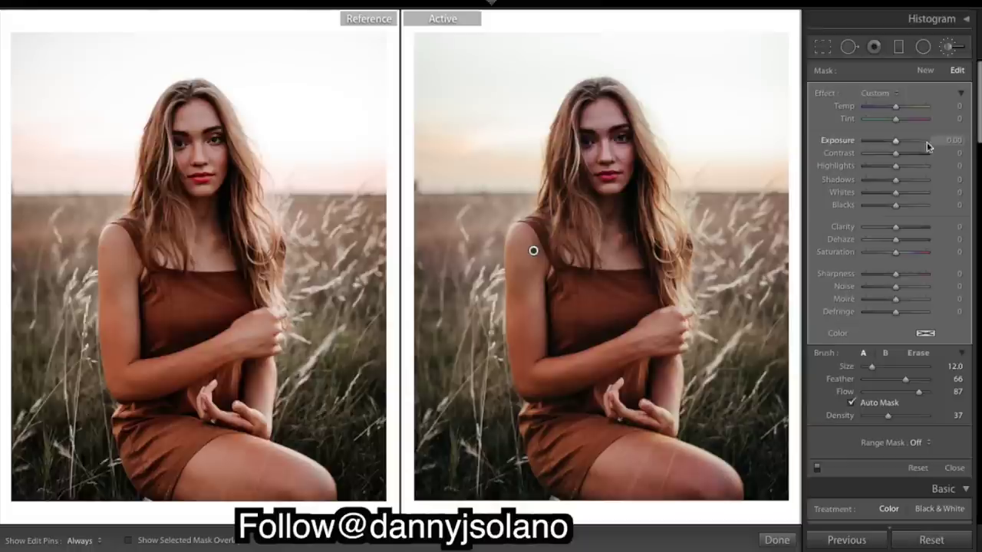
pyautogui.click(904, 140)
pyautogui.moveTo(901, 140); pyautogui.dragTo(904, 144)
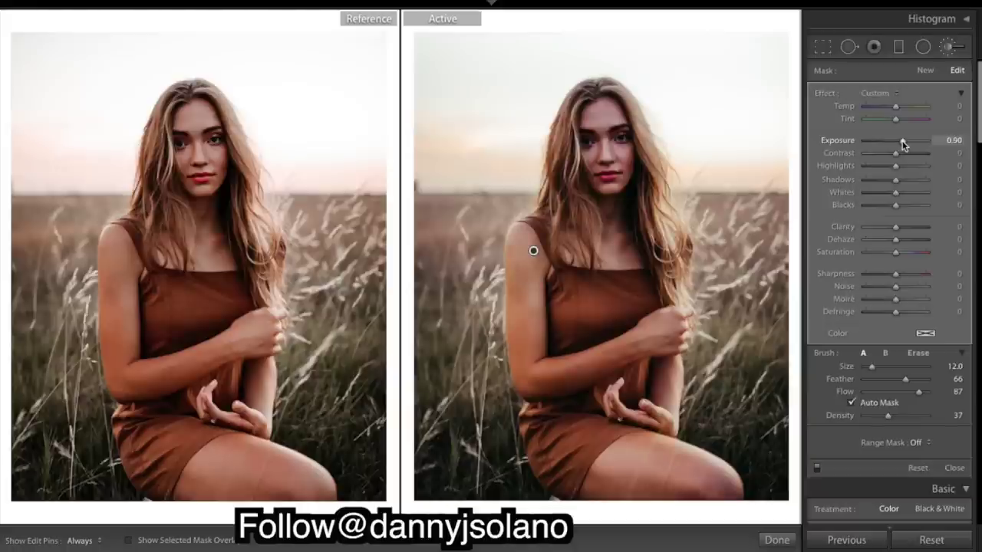
pyautogui.moveTo(902, 144); pyautogui.dragTo(902, 144)
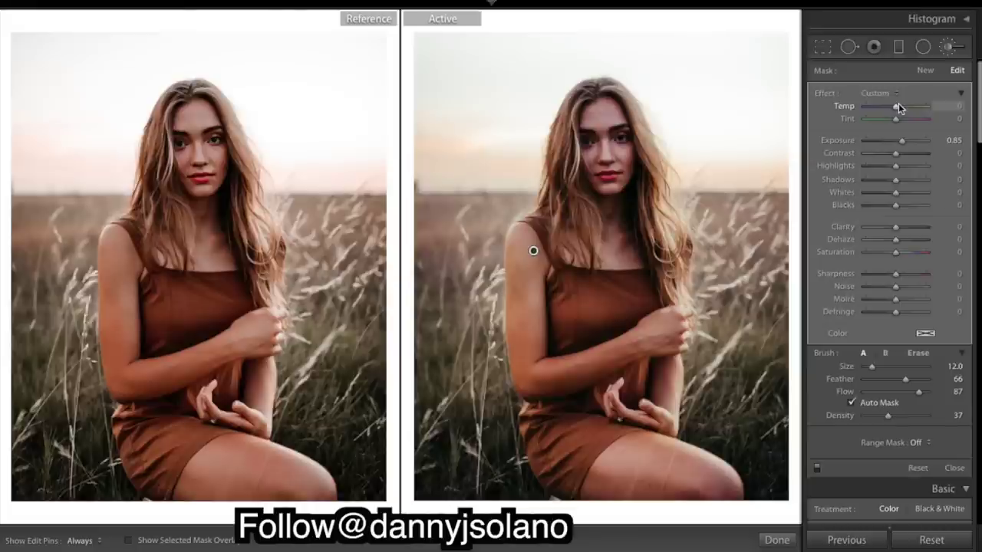
# Set the arm brush to Temp 12, Tint 10 and Clarity −45, then finish editing.
pyautogui.moveTo(901, 106); pyautogui.dragTo(903, 112)
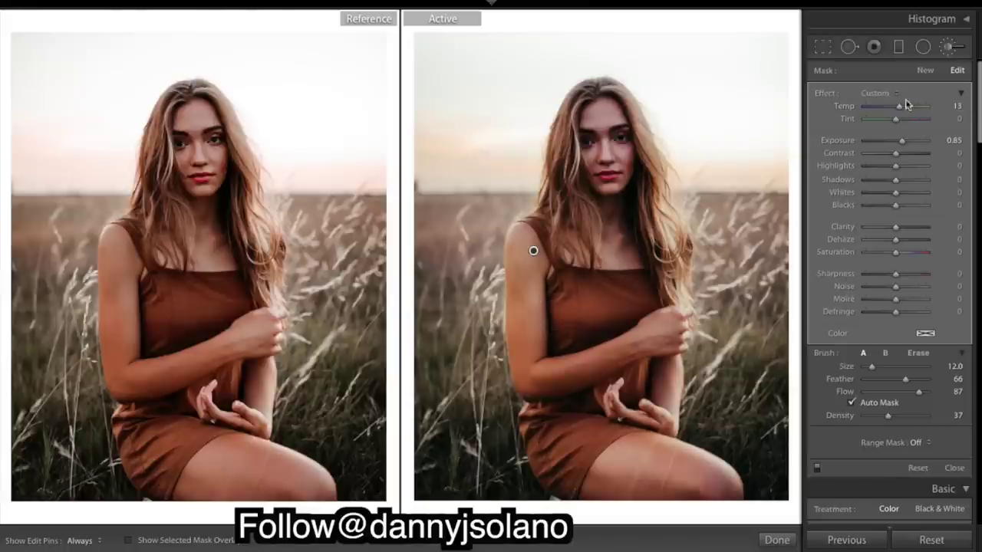
pyautogui.moveTo(897, 124)
pyautogui.mouseDown()
pyautogui.moveTo(925, 124)
pyautogui.moveTo(899, 120)
pyautogui.mouseUp()
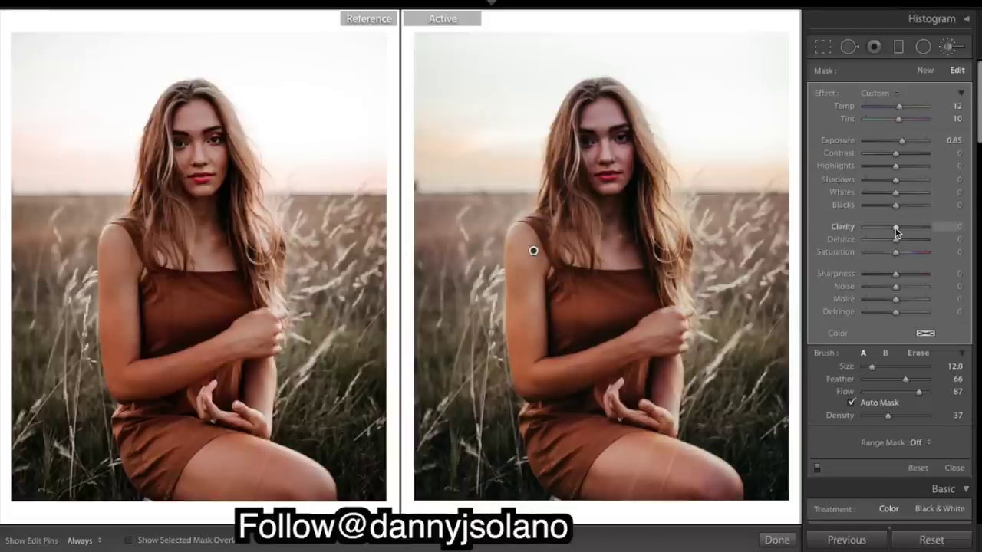
pyautogui.moveTo(894, 227); pyautogui.dragTo(882, 227)
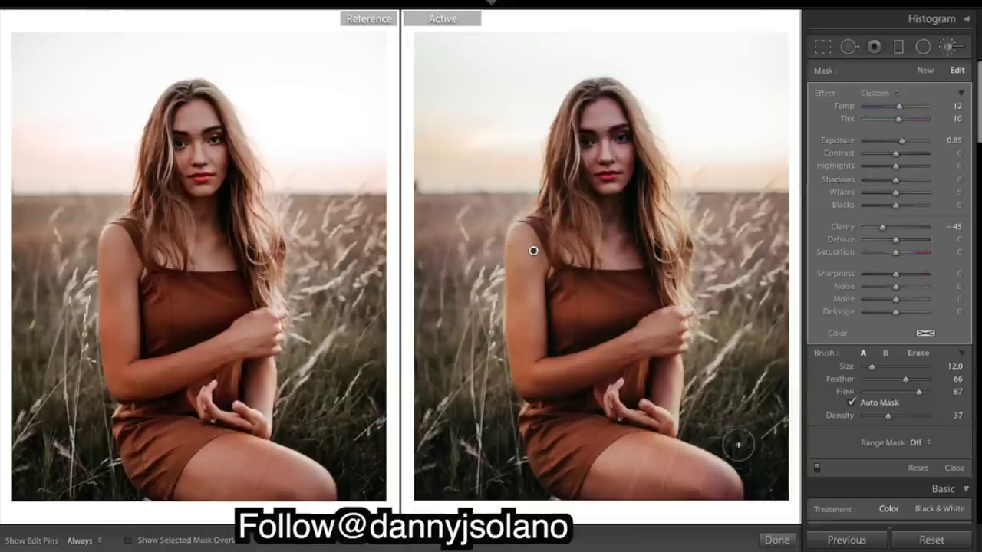
pyautogui.click(790, 539)
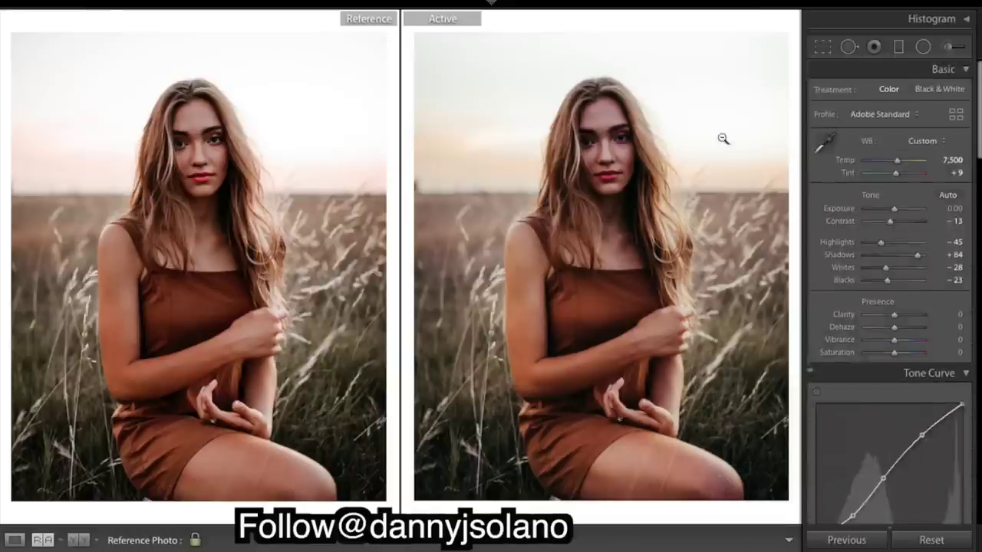
# Add a face brush with Tint and Saturation reset, Temp 20, Shadows 45 and Whites −42.
pyautogui.moveTo(976, 9)
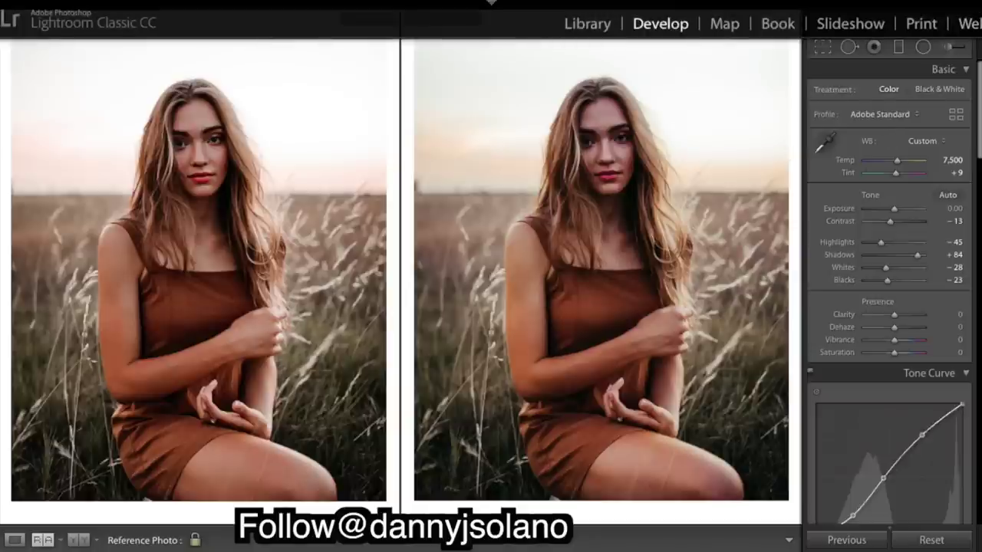
pyautogui.click(949, 47)
pyautogui.press('h')
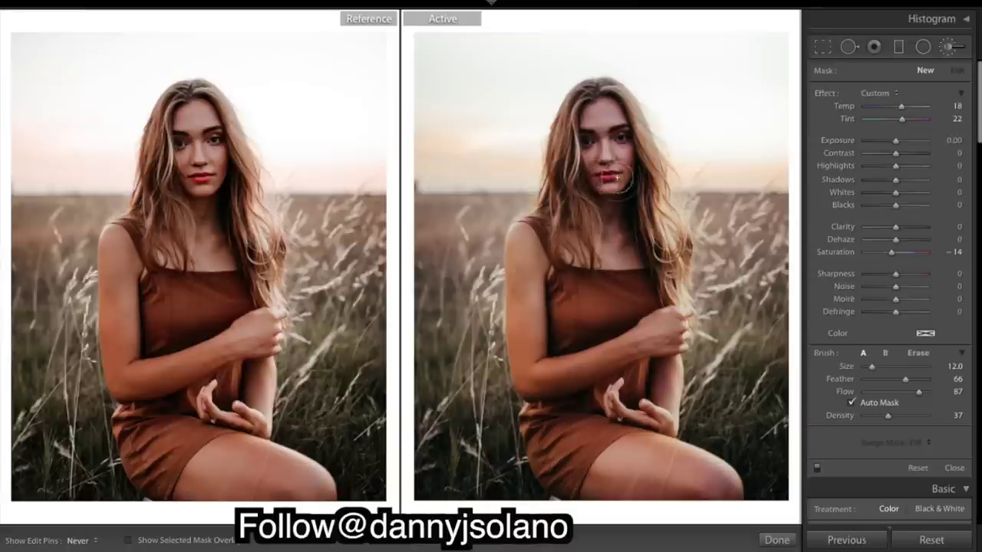
pyautogui.press('h')
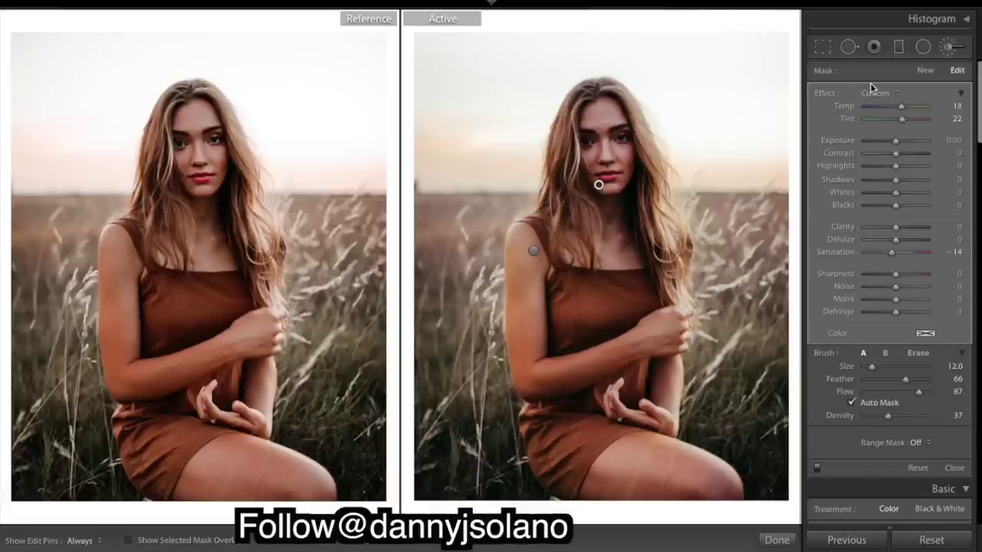
pyautogui.doubleClick(842, 119)
pyautogui.doubleClick(836, 251)
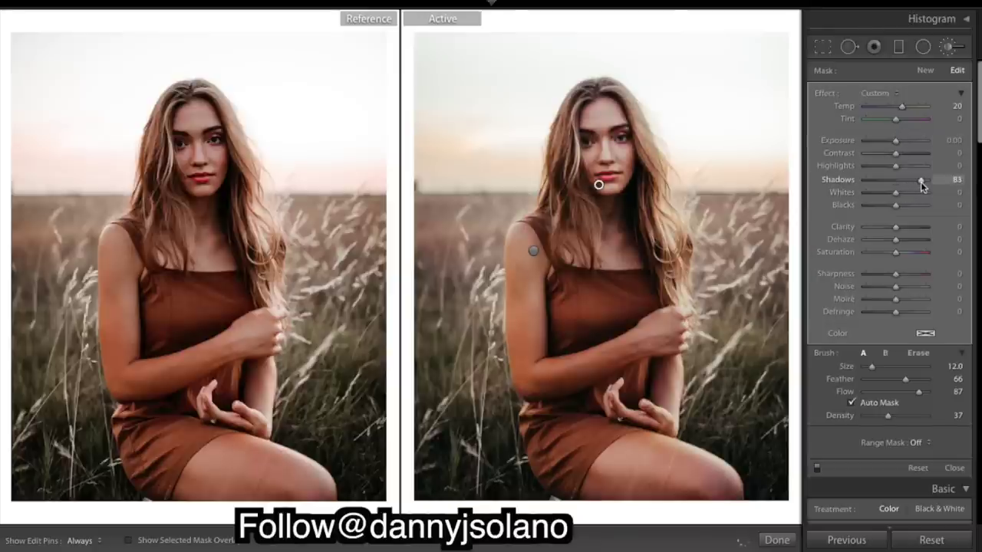
pyautogui.moveTo(920, 181); pyautogui.dragTo(903, 184)
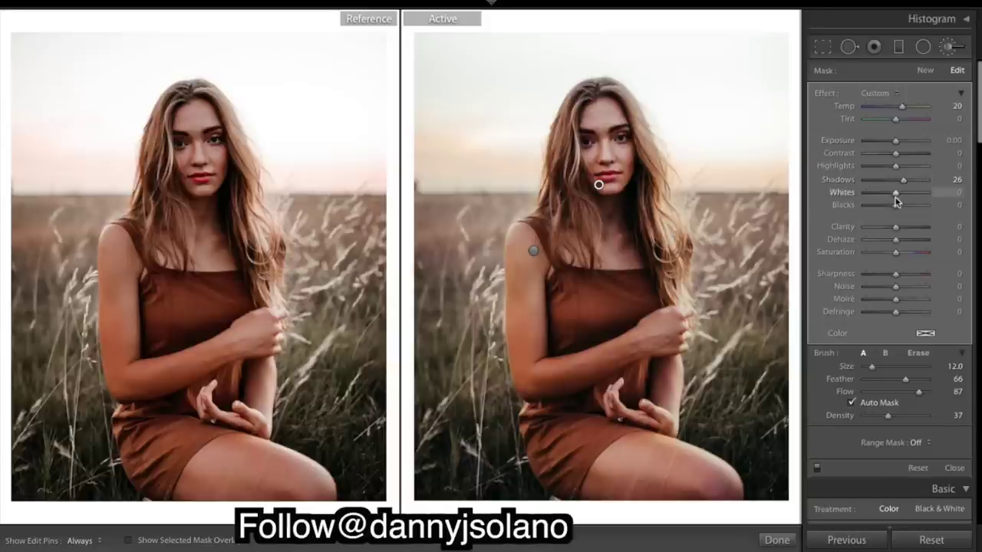
pyautogui.moveTo(894, 198); pyautogui.dragTo(914, 189)
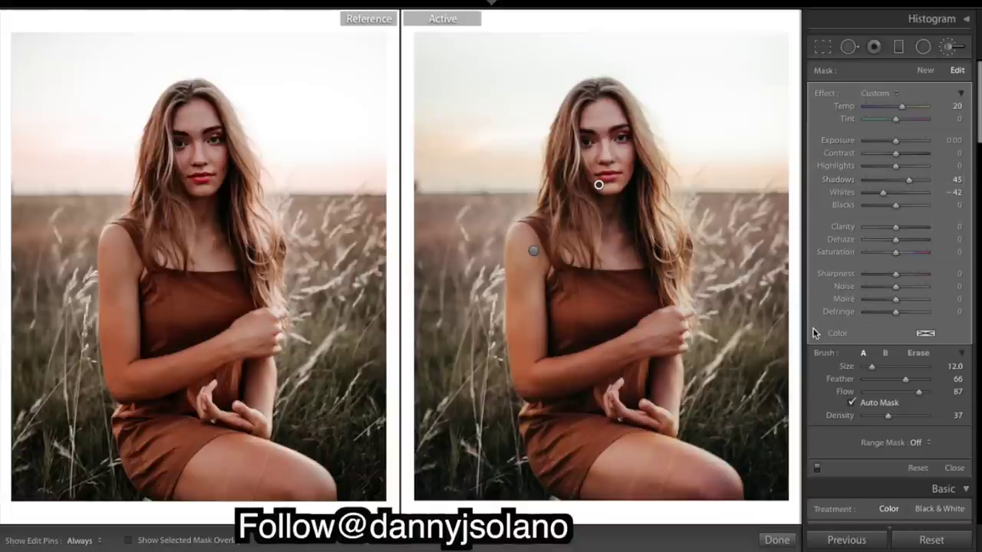
pyautogui.click(783, 540)
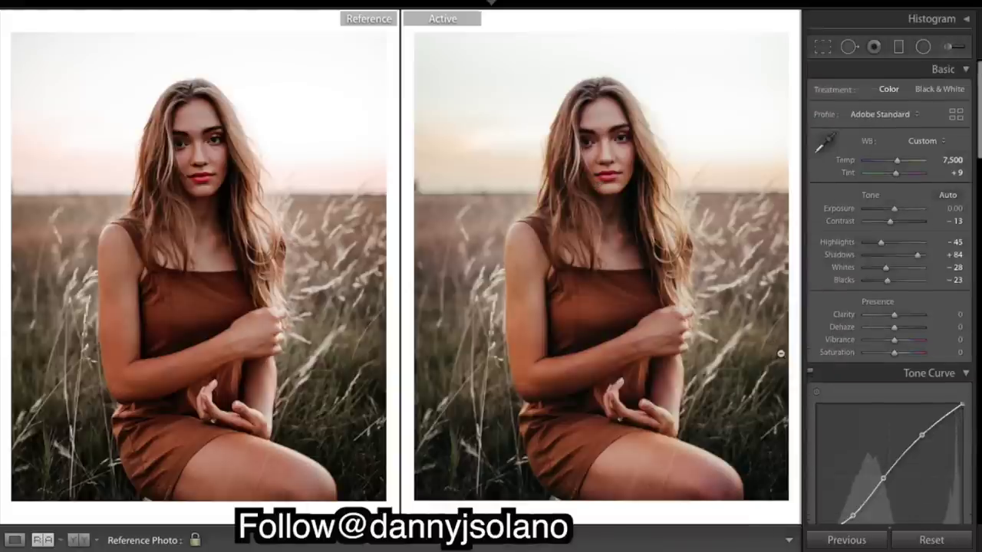
# Start a new brush on the head and hair with Temp, Tint and Saturation reset to 0.
pyautogui.click(949, 47)
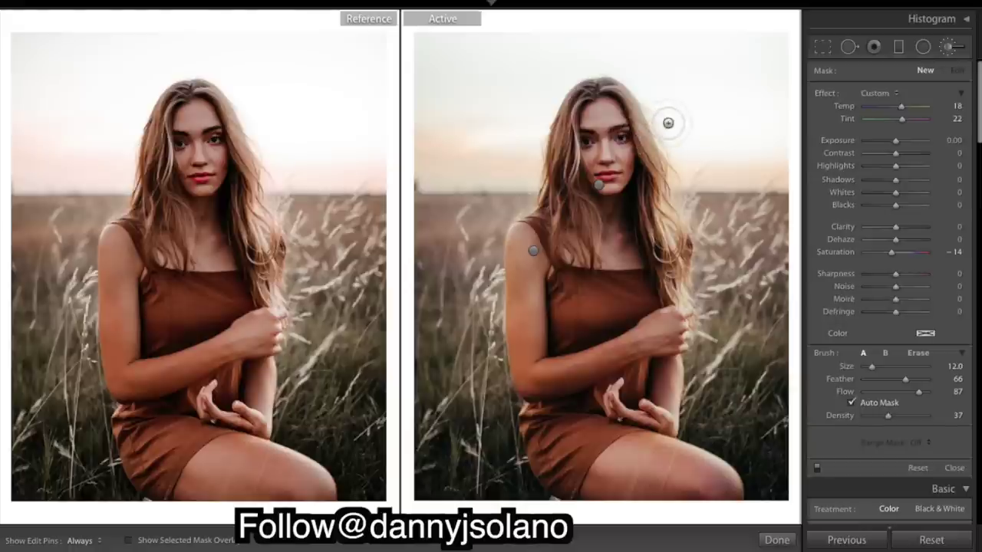
pyautogui.press('h')
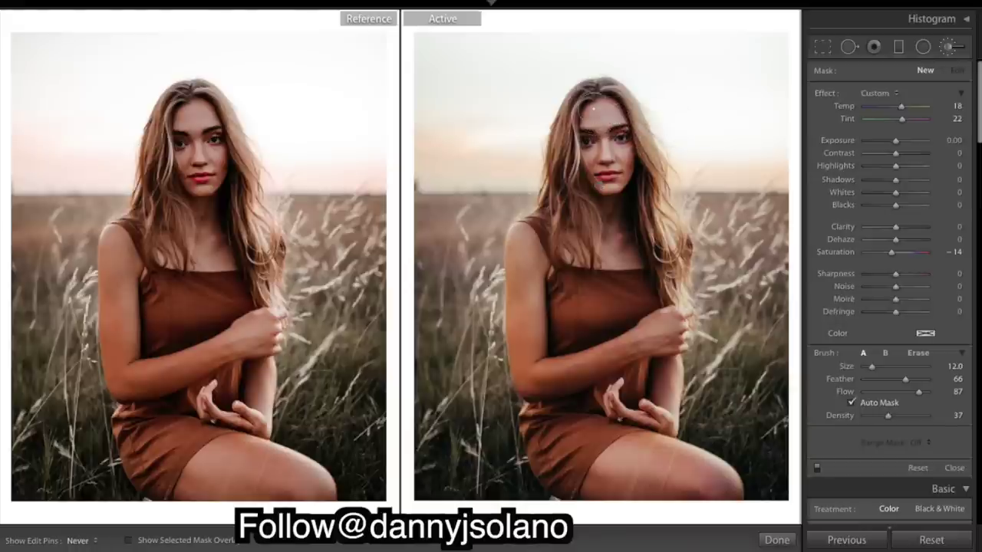
pyautogui.press('h')
pyautogui.doubleClick(849, 119)
pyautogui.doubleClick(846, 106)
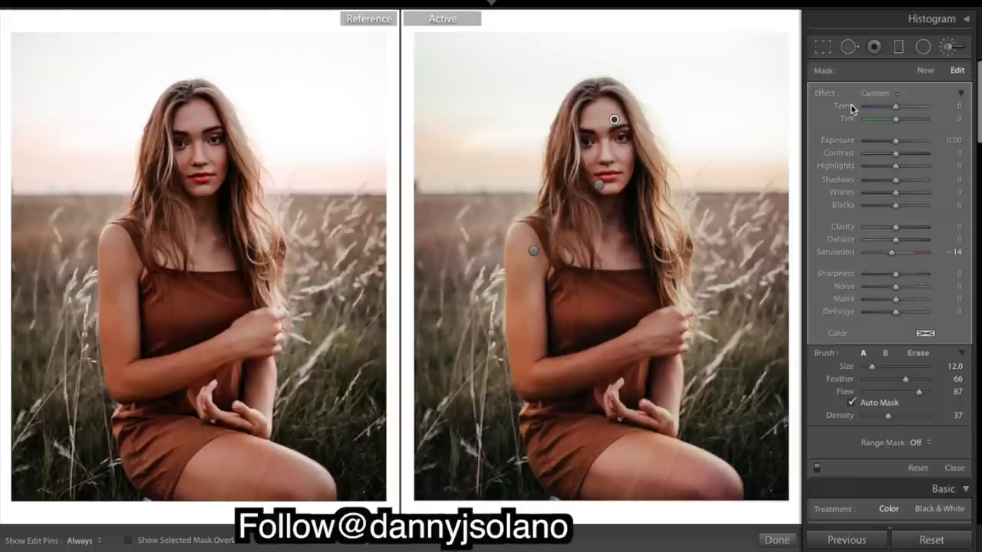
pyautogui.doubleClick(847, 248)
pyautogui.press('h')
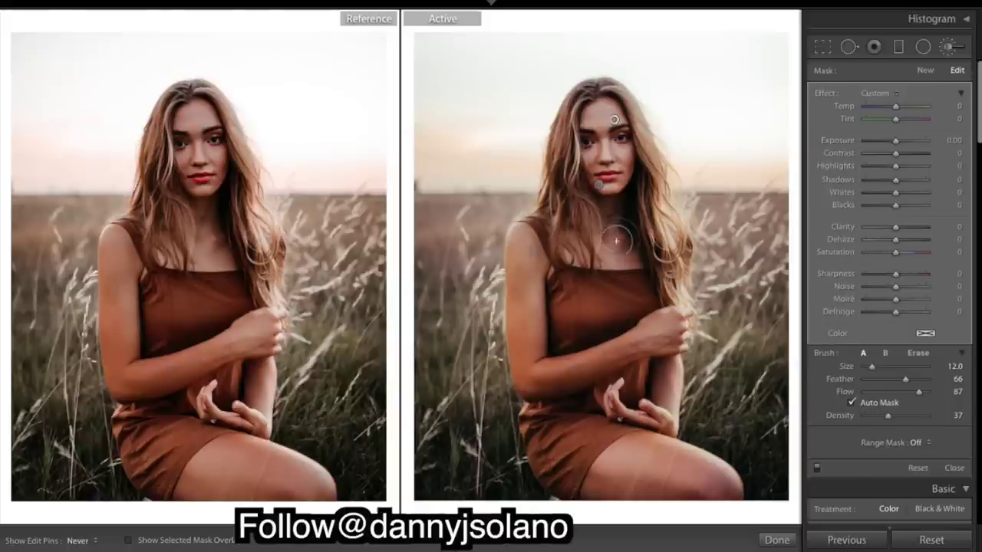
pyautogui.press('h')
pyautogui.press('h')
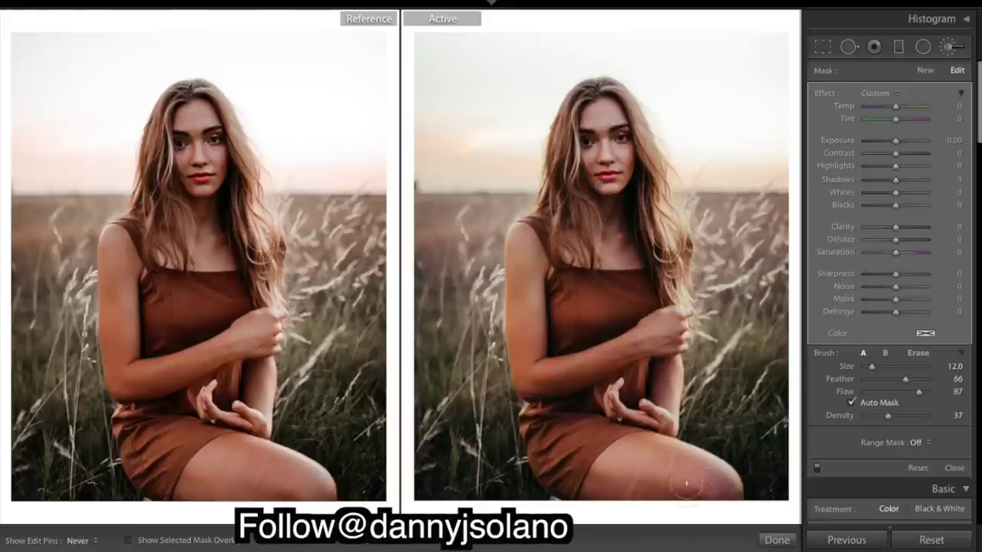
pyautogui.press('h')
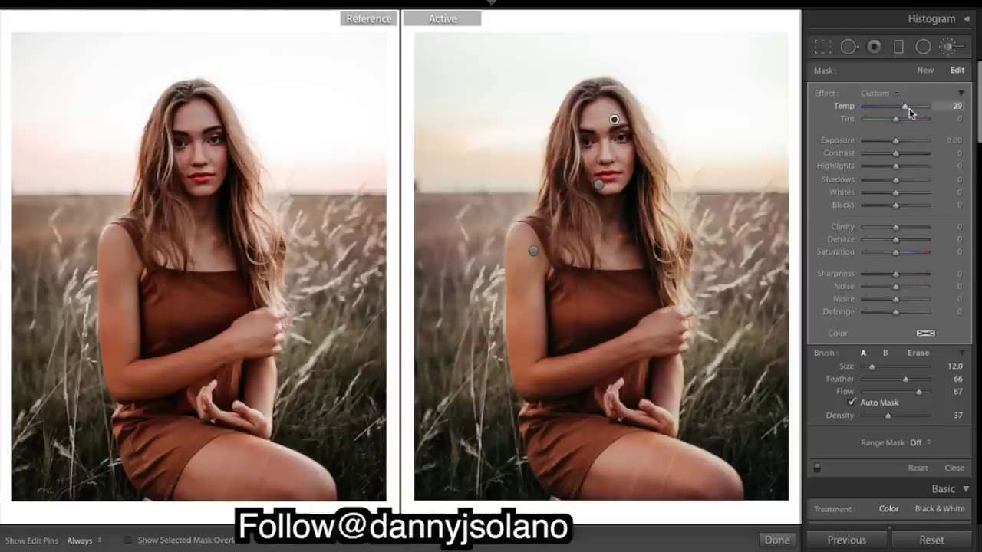
# Set the head brush's Temp to 30 and finish editing.
pyautogui.moveTo(909, 108); pyautogui.dragTo(910, 109)
pyautogui.click(957, 107)
pyautogui.write('30')
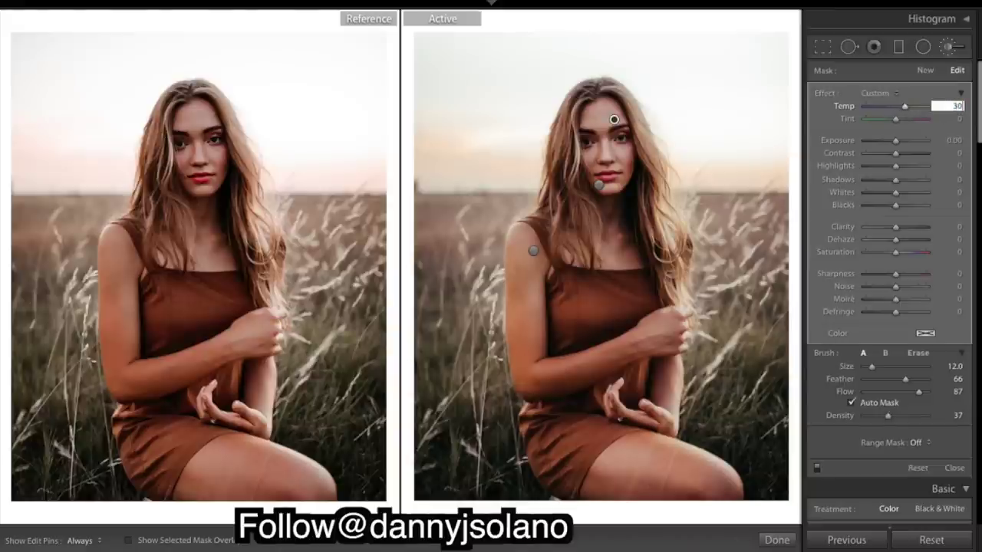
pyautogui.press('Return')
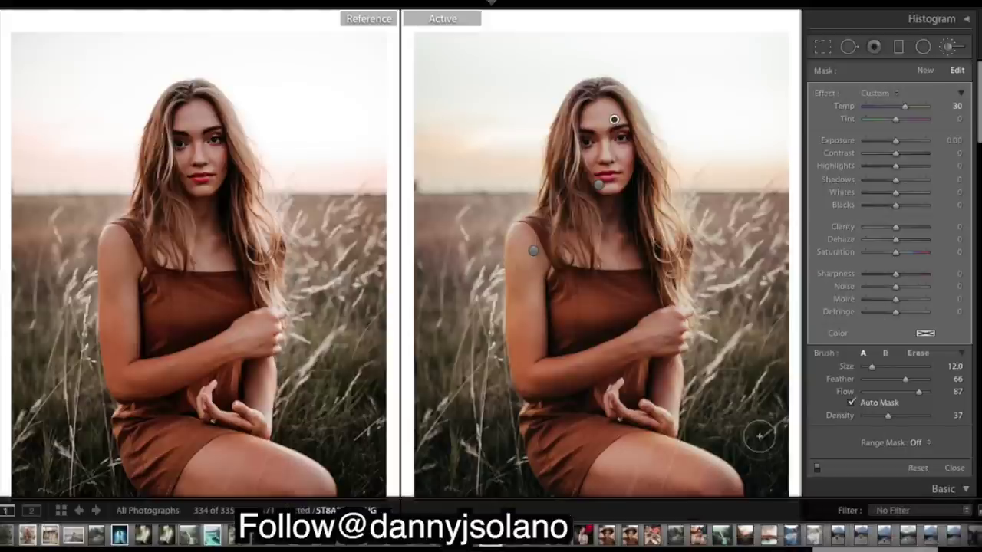
pyautogui.click(773, 539)
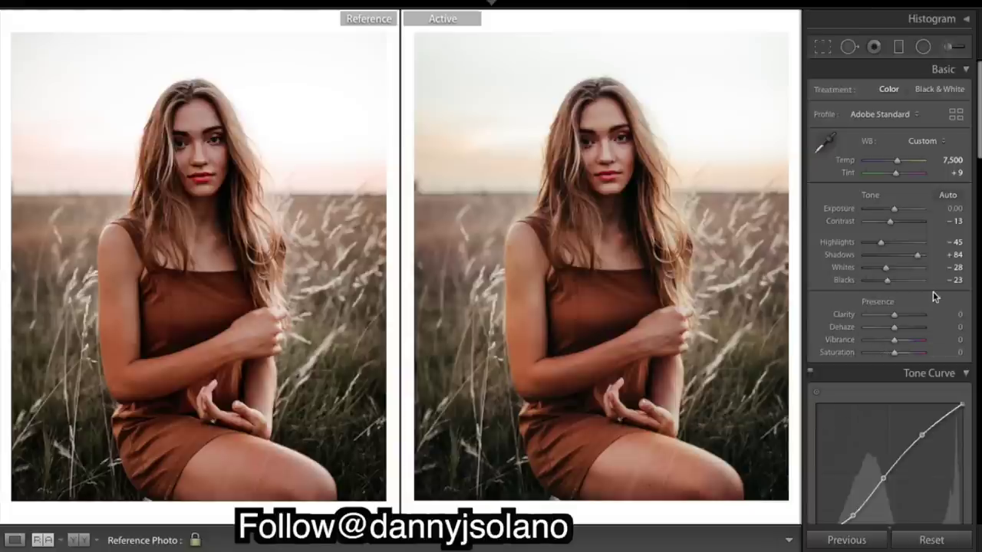
# Select the face brush pin and lower its Shadows from 45 to 41.
pyautogui.click(948, 47)
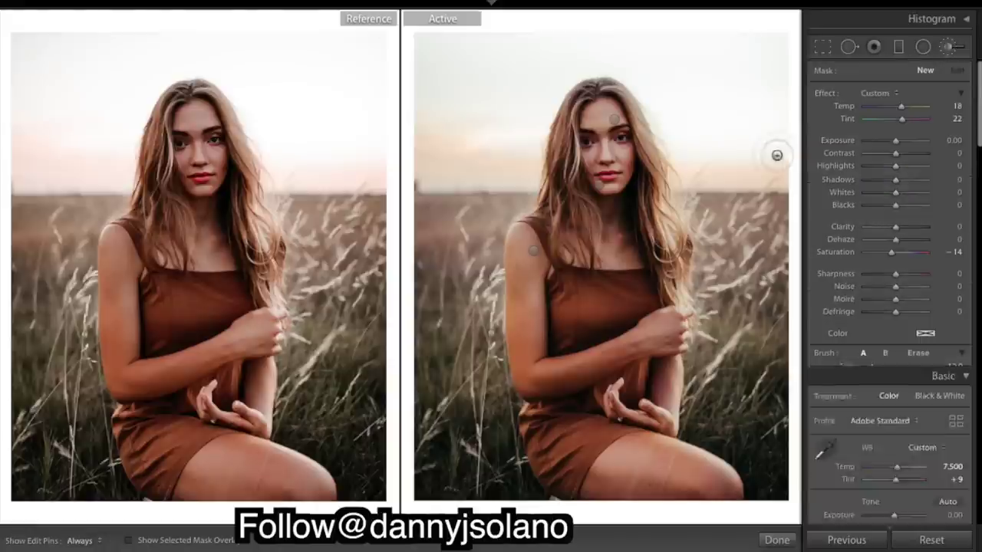
pyautogui.click(598, 185)
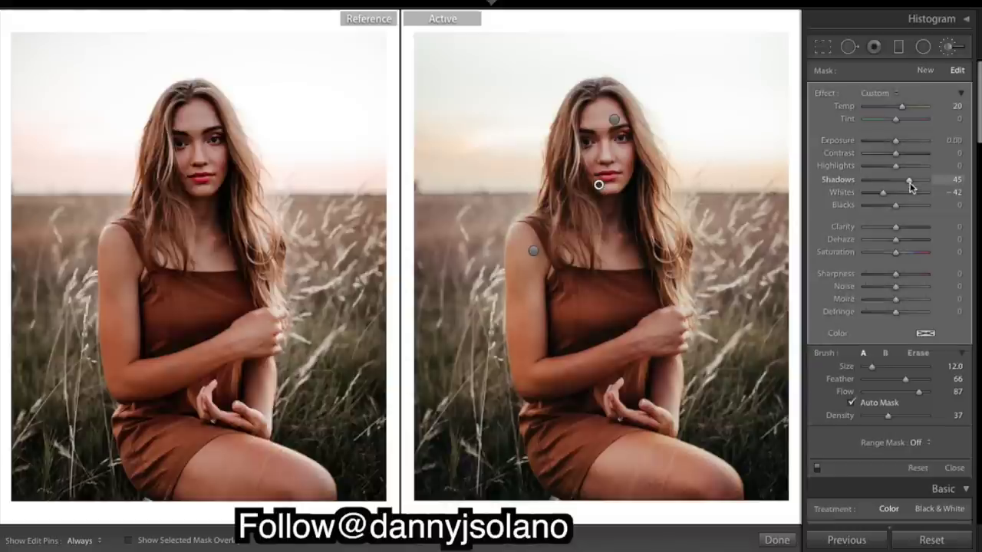
pyautogui.moveTo(908, 182); pyautogui.dragTo(909, 184)
pyautogui.click(777, 542)
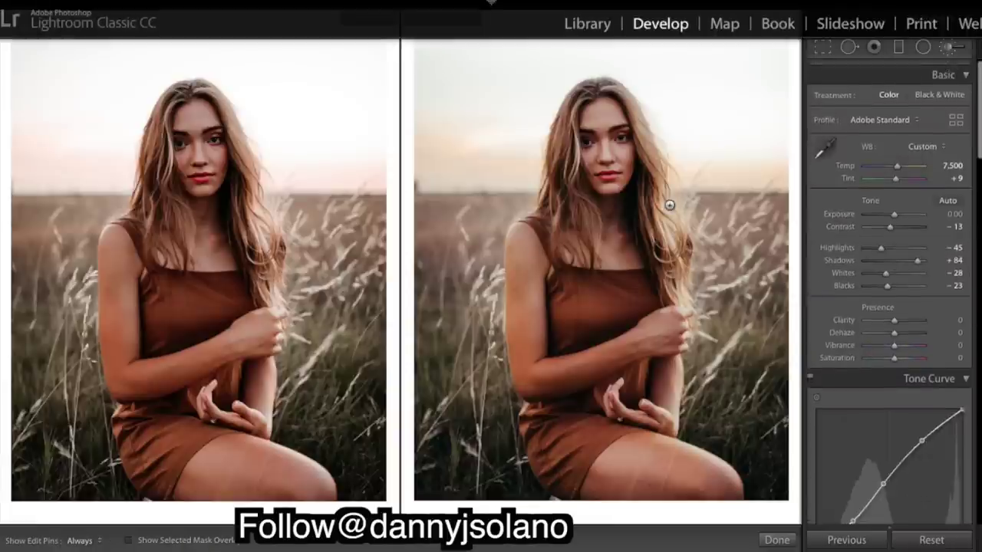
pyautogui.press('k')
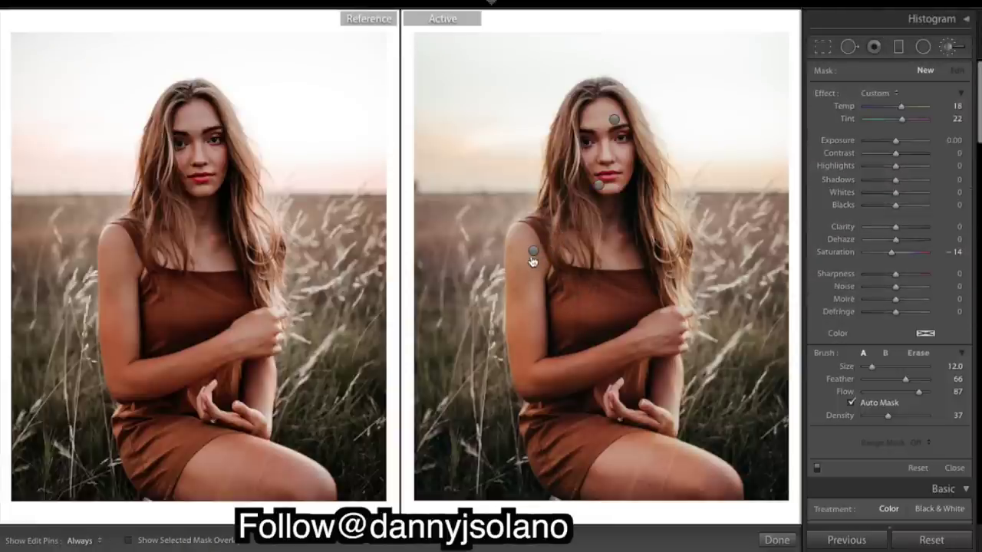
# Lower the arm brush's Exposure from 0.85 to 0.58 and undo the last brush stroke.
pyautogui.click(532, 252)
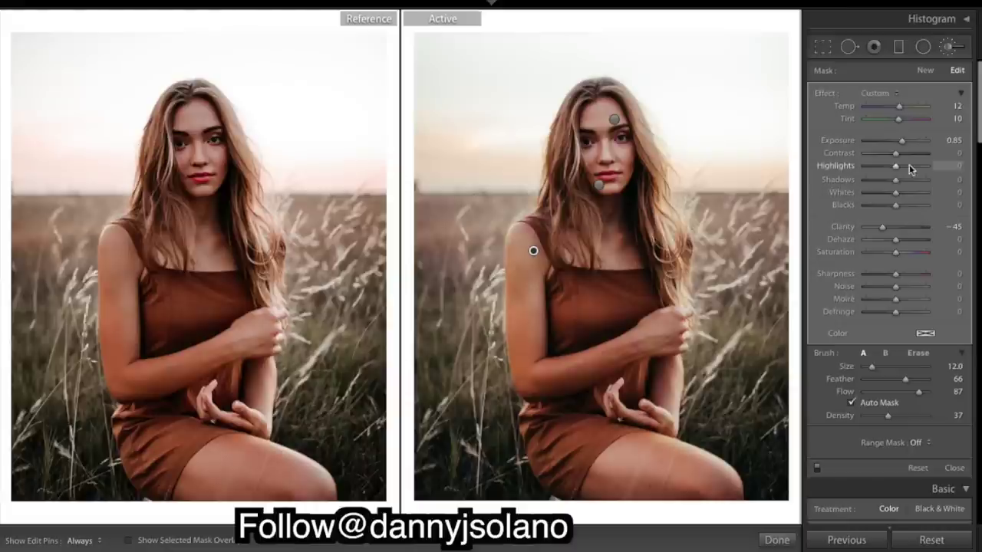
pyautogui.moveTo(903, 142); pyautogui.dragTo(898, 143)
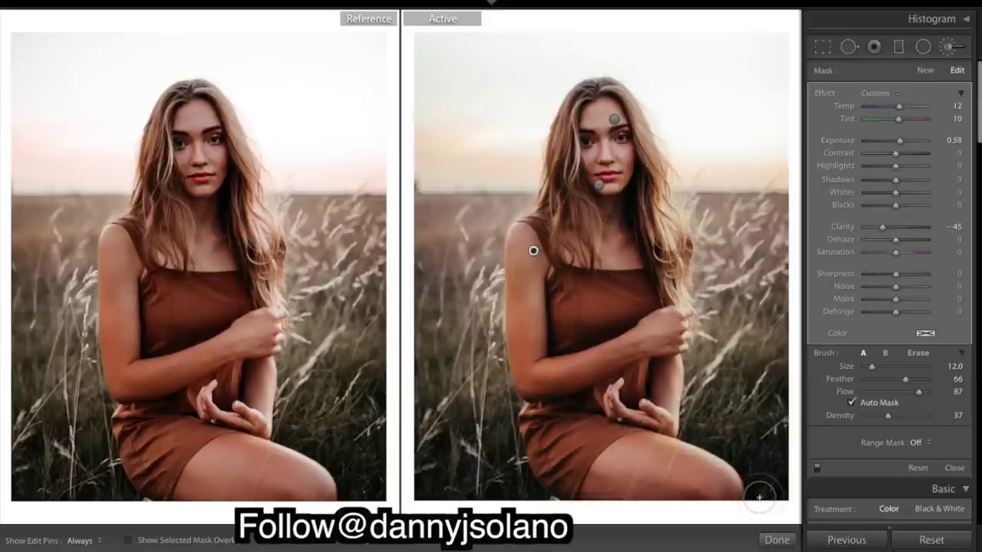
pyautogui.hotkey('ctrl', 'z')
pyautogui.click(768, 539)
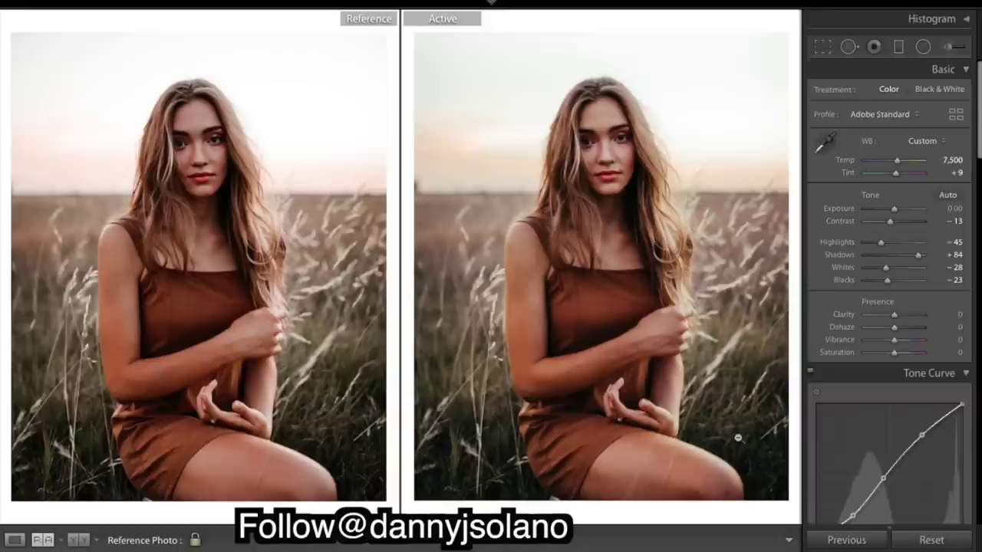
# Reselect the face brush and set its Whites to −100 and Shadows to 72.
pyautogui.click(951, 48)
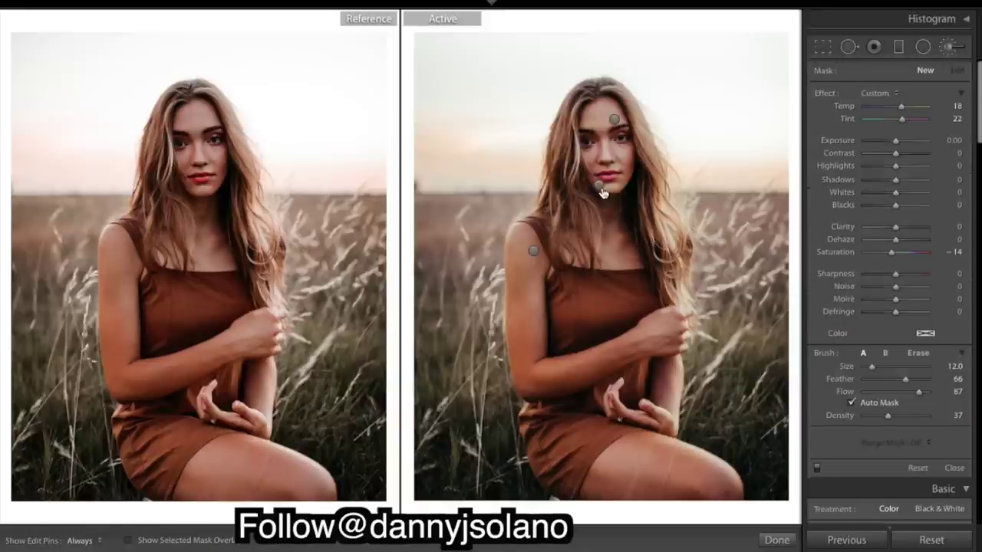
pyautogui.click(598, 185)
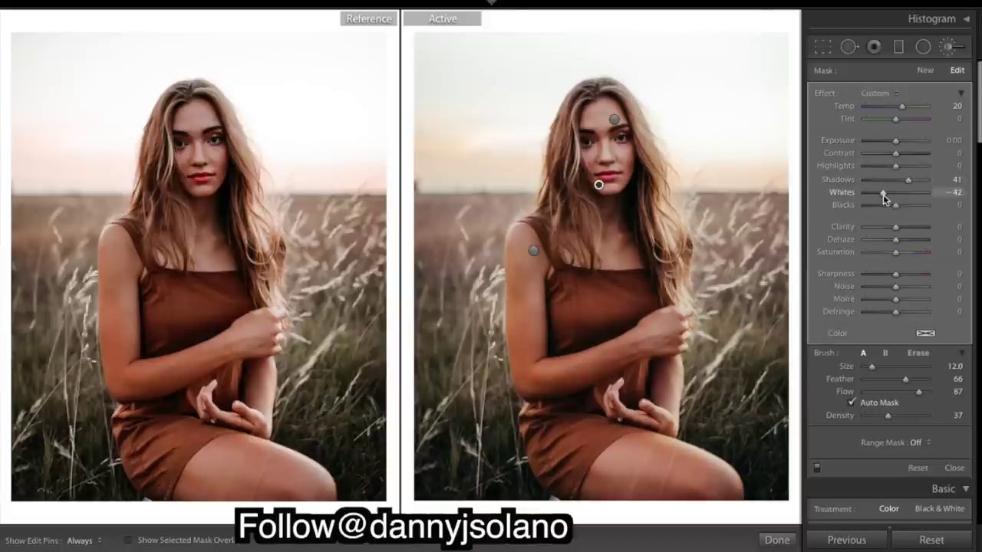
pyautogui.moveTo(879, 195); pyautogui.dragTo(860, 198)
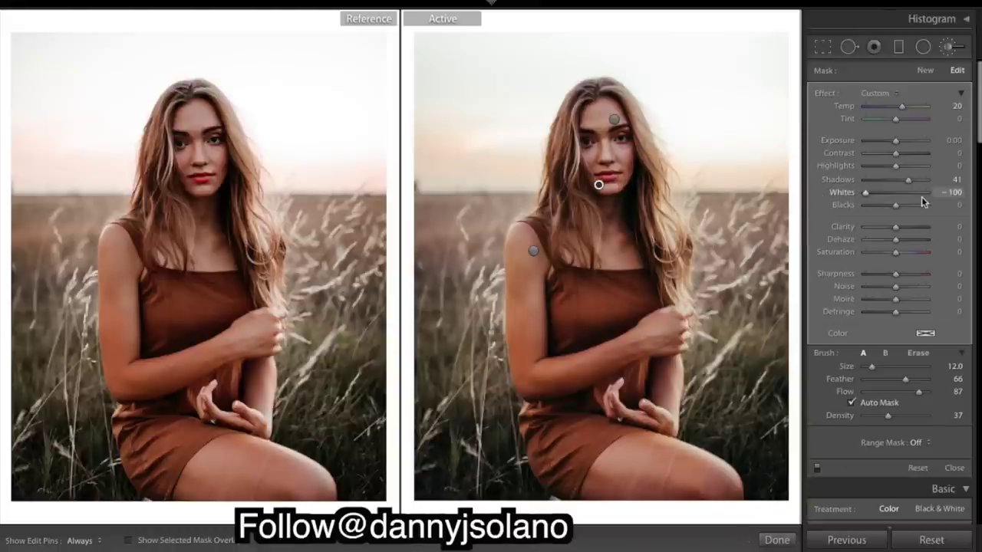
pyautogui.moveTo(911, 181); pyautogui.dragTo(919, 184)
pyautogui.click(891, 193)
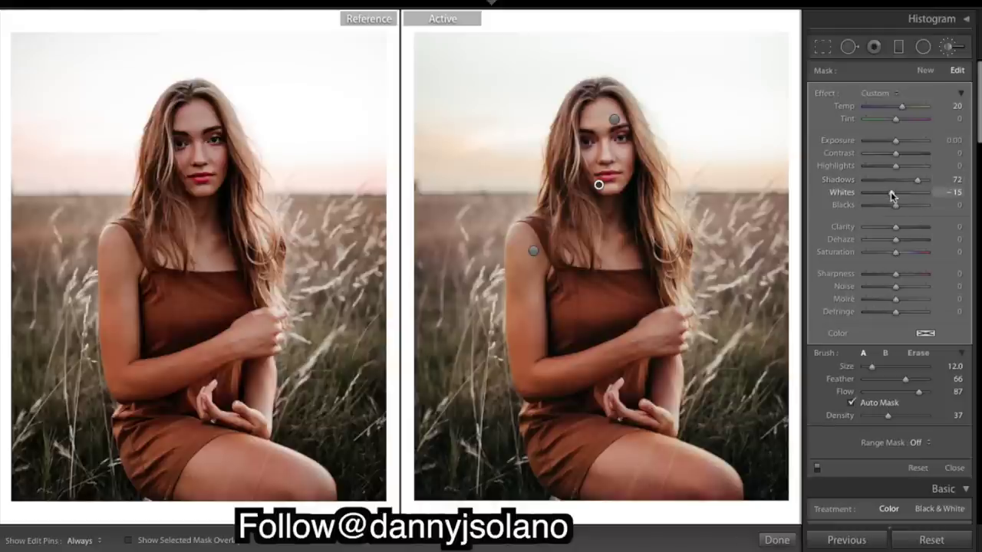
pyautogui.hotkey('ctrl', 'z')
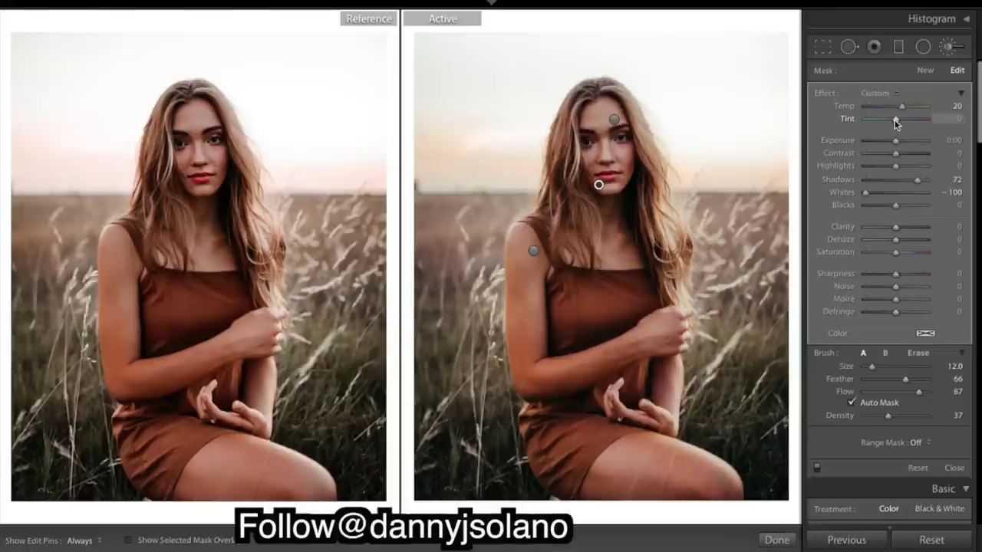
# Set the face brush to Temp 26 and Tint −8, then close brush editing.
pyautogui.moveTo(895, 120); pyautogui.dragTo(895, 123)
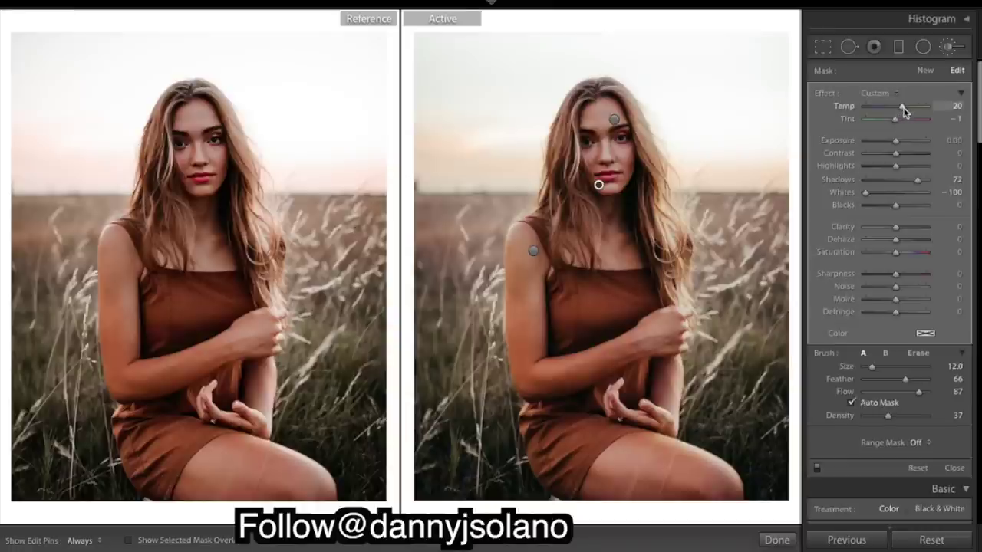
pyautogui.moveTo(902, 107); pyautogui.dragTo(905, 106)
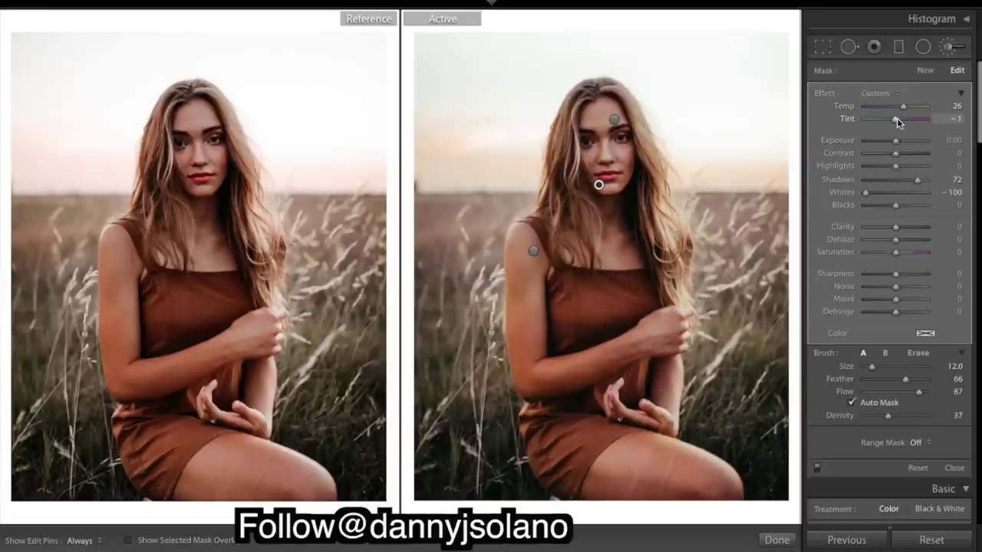
pyautogui.moveTo(899, 121); pyautogui.dragTo(896, 122)
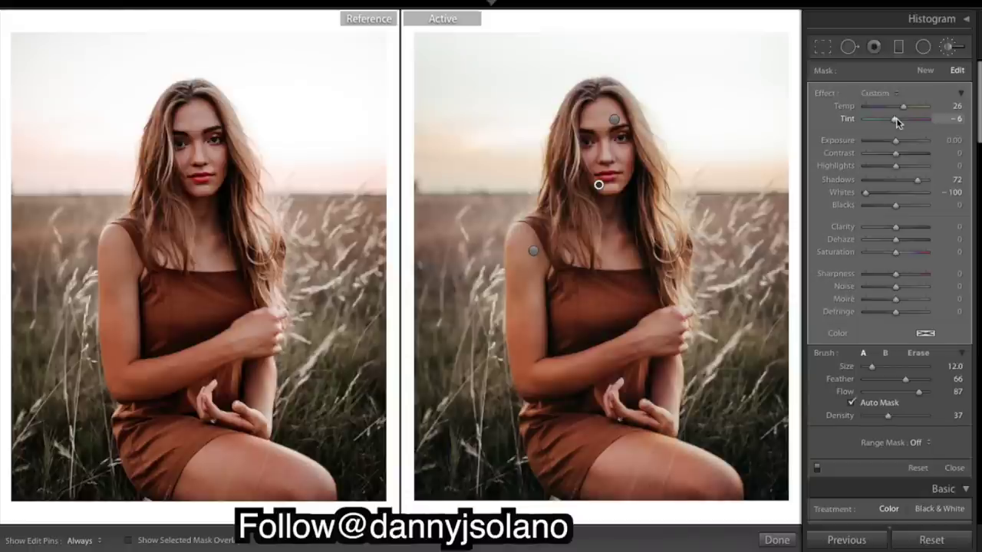
pyautogui.moveTo(899, 122); pyautogui.dragTo(896, 122)
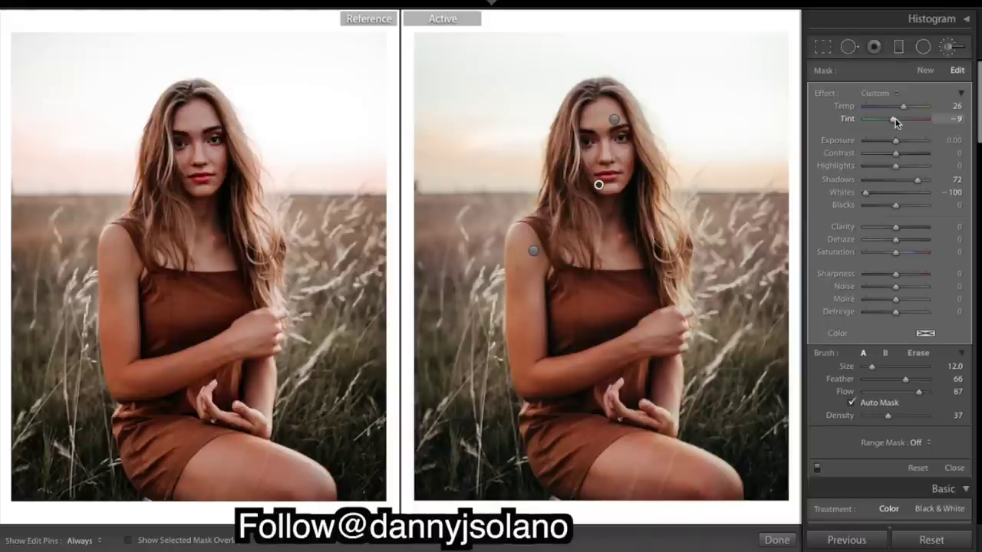
pyautogui.moveTo(895, 123); pyautogui.dragTo(897, 123)
pyautogui.click(779, 537)
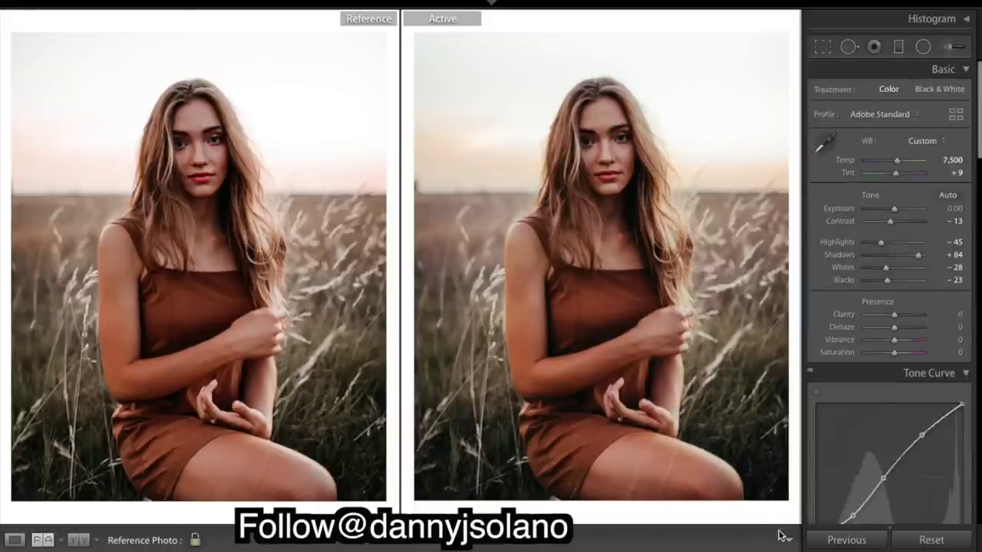
# Raise Orange saturation to +5 and set Green saturation to −50.
pyautogui.scroll(-8, 931, 289)
pyautogui.scroll(-2, 931, 289)
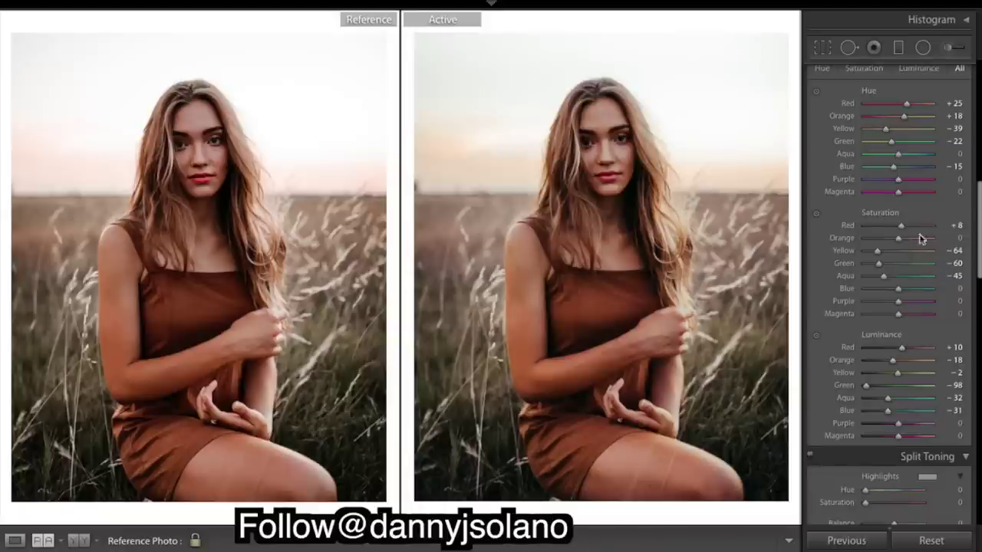
pyautogui.moveTo(898, 240); pyautogui.dragTo(900, 239)
pyautogui.click(882, 264)
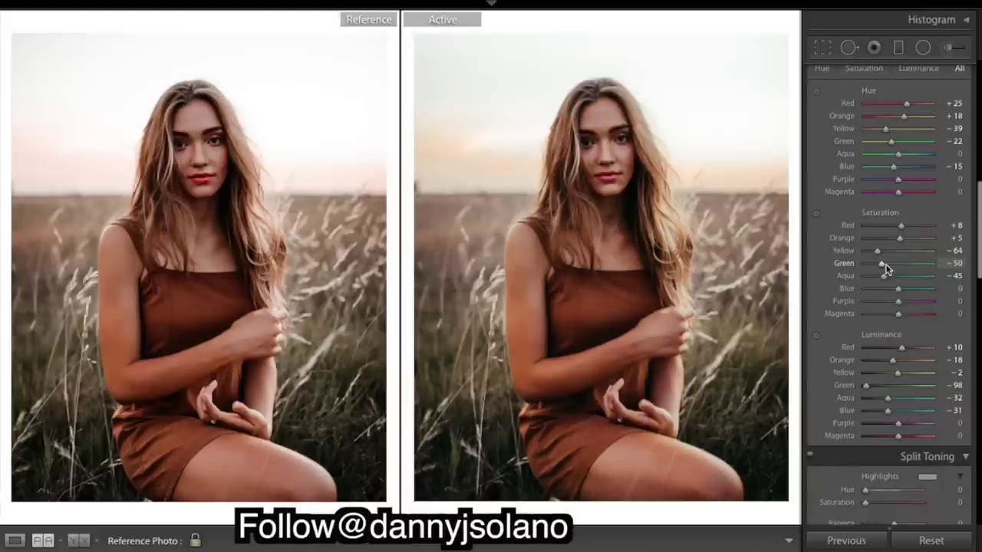
# Settle Yellow saturation at −54, reverting a trial Orange change back to +5.
pyautogui.moveTo(876, 253)
pyautogui.mouseDown()
pyautogui.moveTo(885, 253)
pyautogui.moveTo(877, 256)
pyautogui.mouseUp()
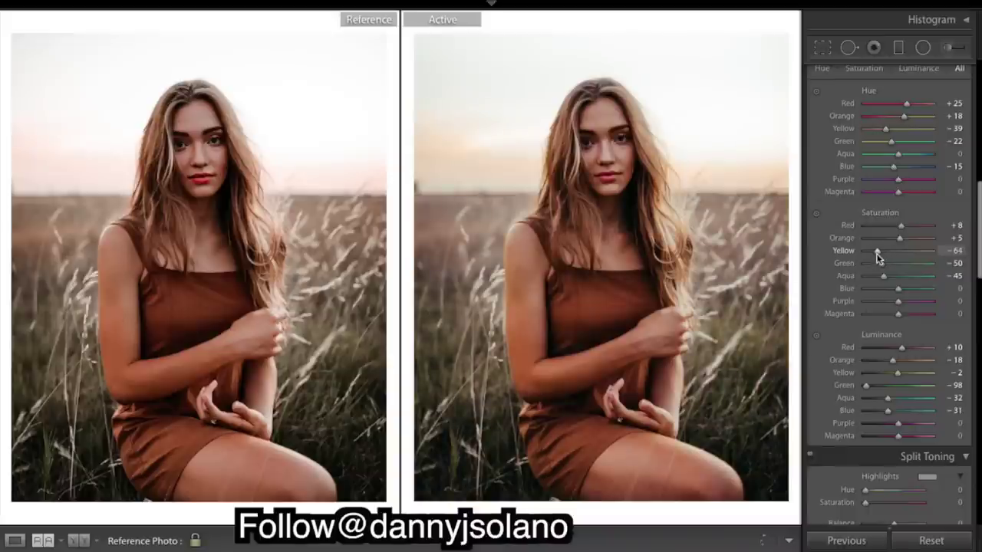
pyautogui.hotkey('ctrl', 'z')
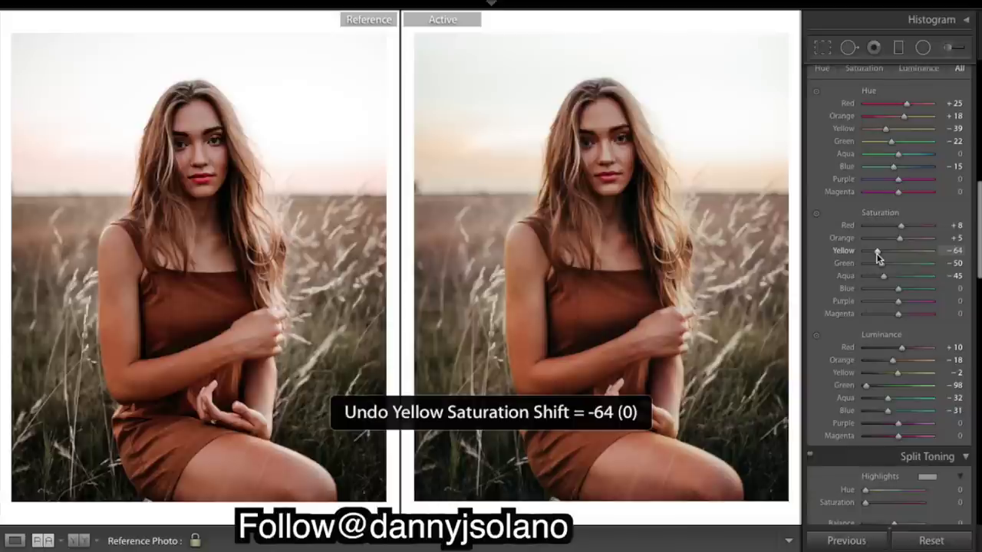
pyautogui.moveTo(880, 253); pyautogui.dragTo(887, 254)
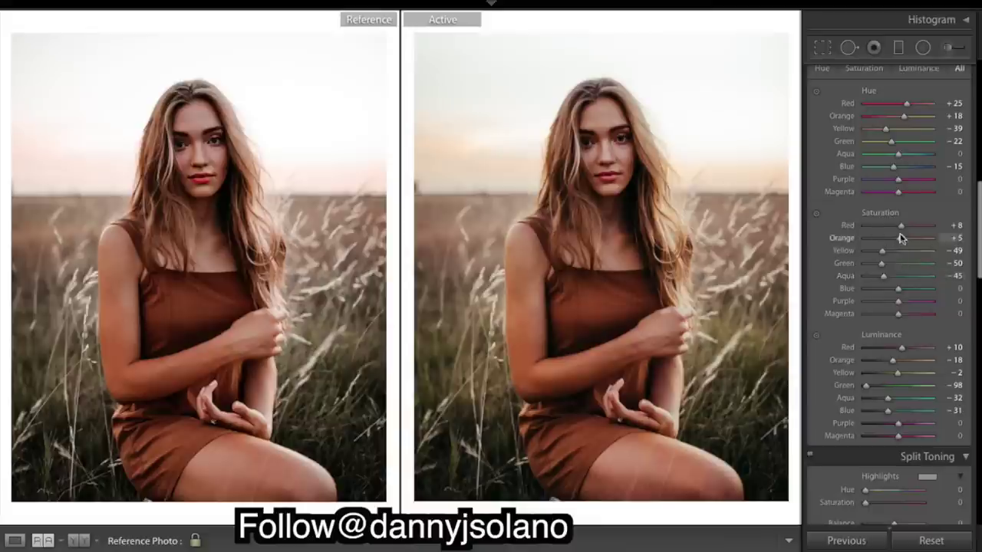
pyautogui.moveTo(901, 243); pyautogui.dragTo(899, 243)
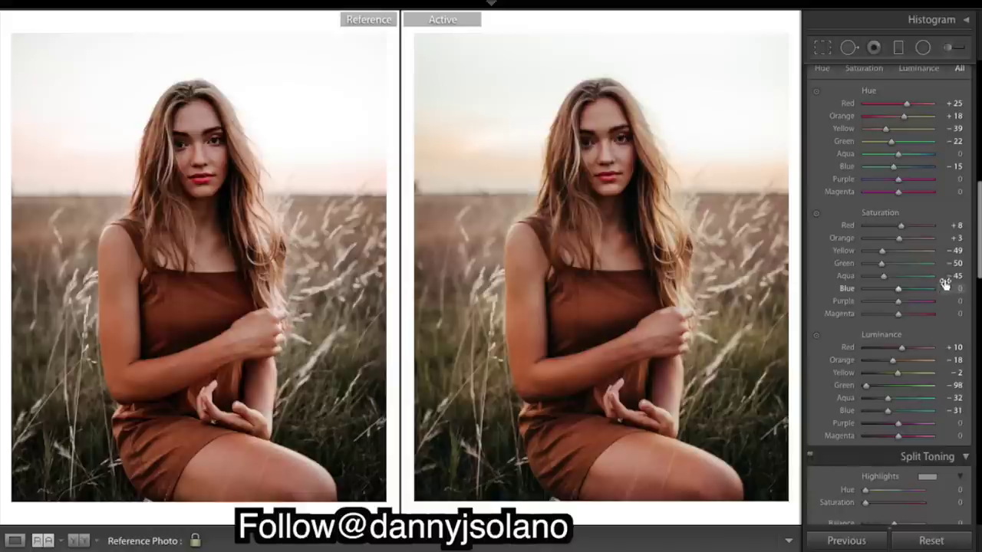
pyautogui.hotkey('ctrl', 'z')
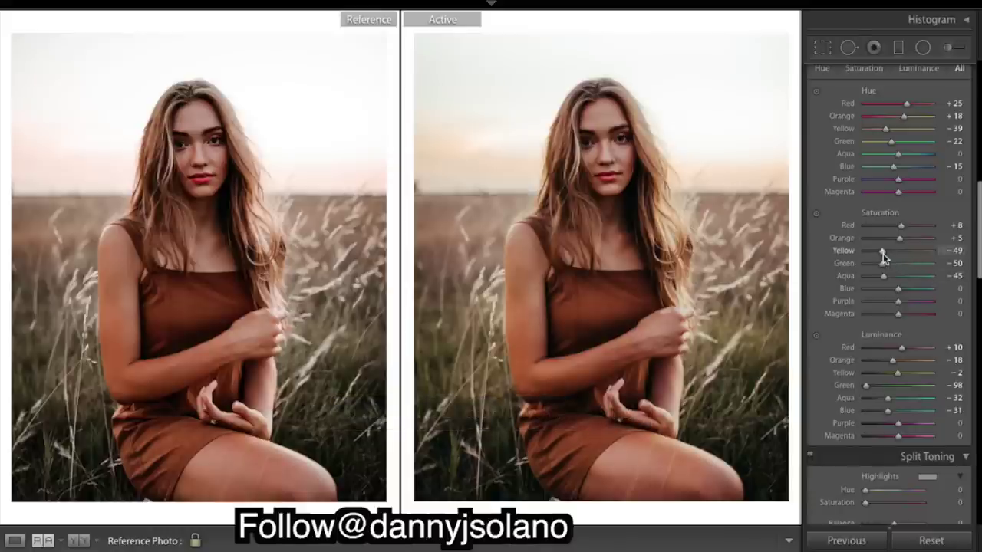
pyautogui.moveTo(883, 256); pyautogui.dragTo(882, 252)
pyautogui.scroll(-3, 947, 293)
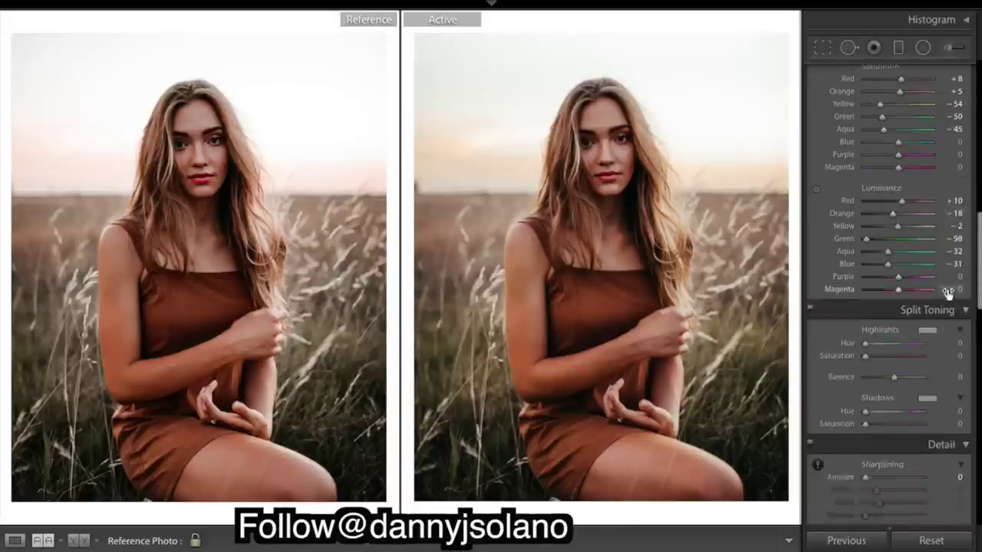
# Restore default Sharpening values: Amount 40, Radius 1.0, Detail 25.
pyautogui.scroll(-3, 947, 289)
pyautogui.doubleClick(867, 285)
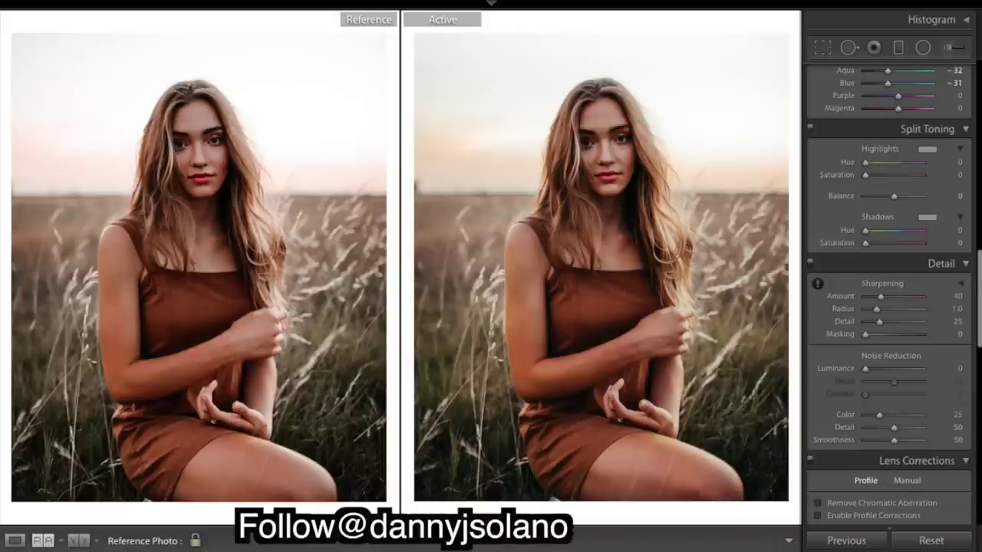
pyautogui.scroll(-15, 931, 379)
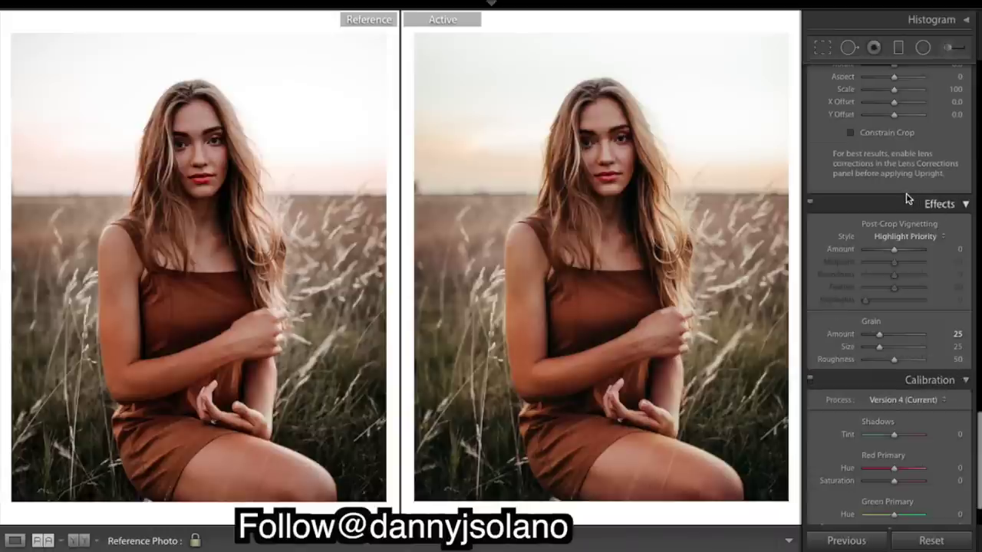
pyautogui.scroll(5, 905, 193)
pyautogui.scroll(15, 934, 300)
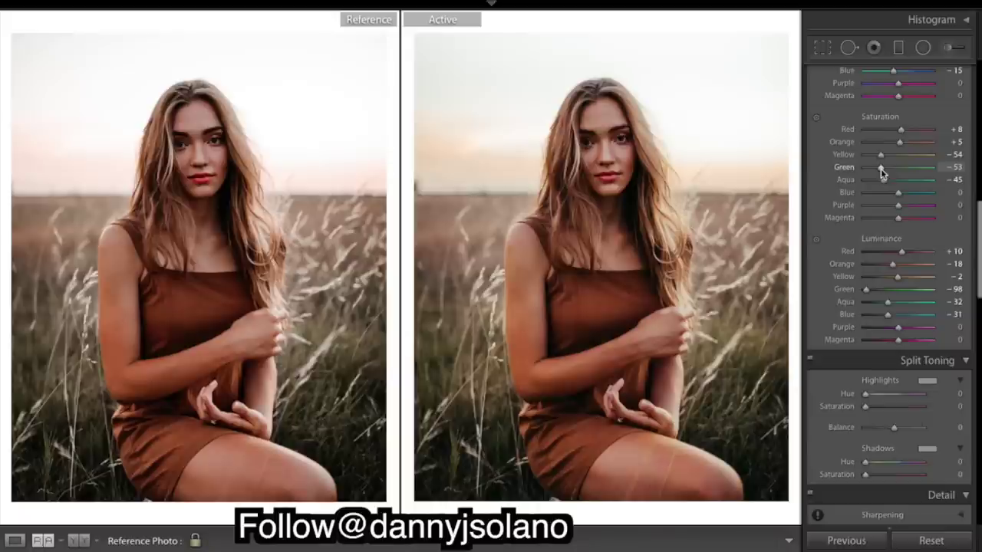
# Lower Green saturation to −59 and shift the Green hue from −22 to −15.
pyautogui.moveTo(881, 169); pyautogui.dragTo(880, 169)
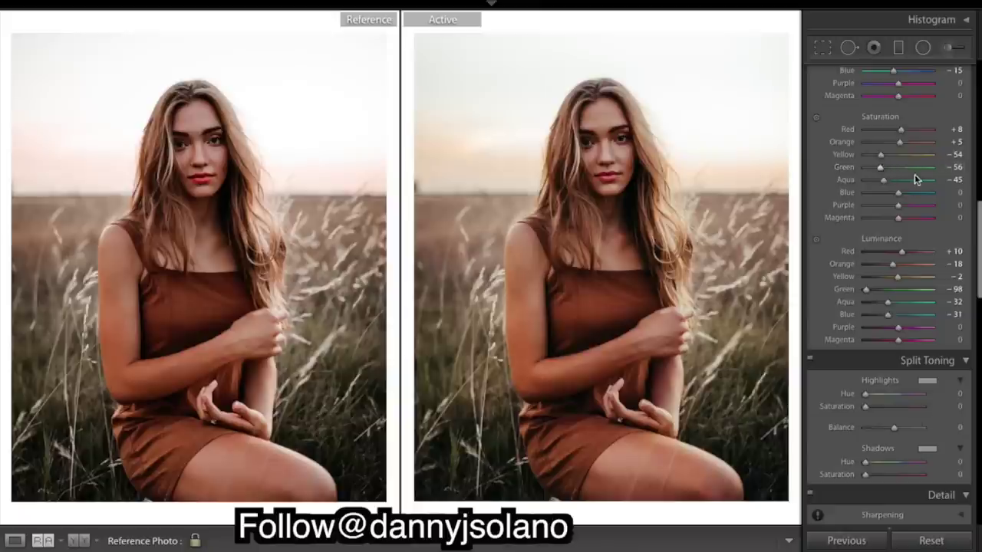
pyautogui.moveTo(880, 168); pyautogui.dragTo(878, 168)
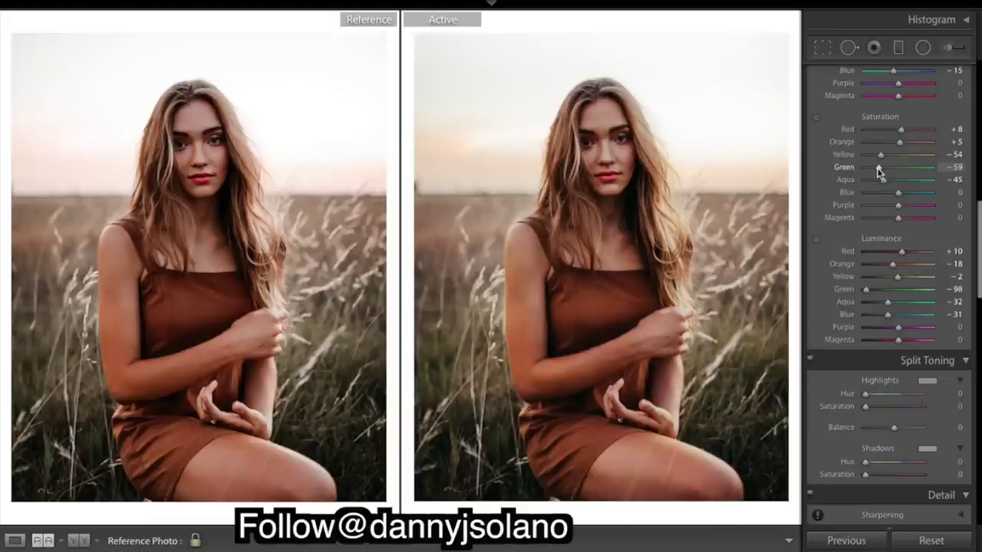
pyautogui.scroll(5, 928, 178)
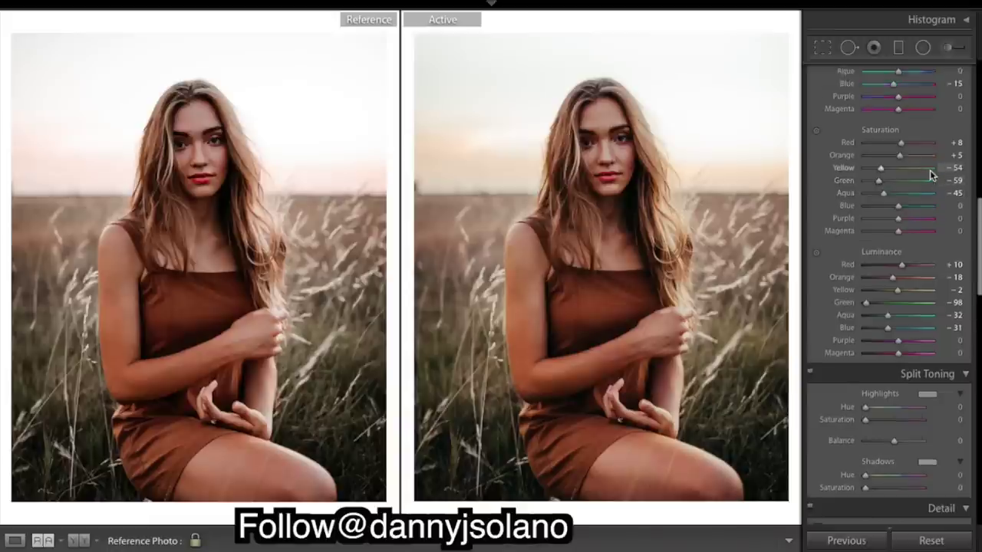
pyautogui.moveTo(893, 214); pyautogui.dragTo(893, 213)
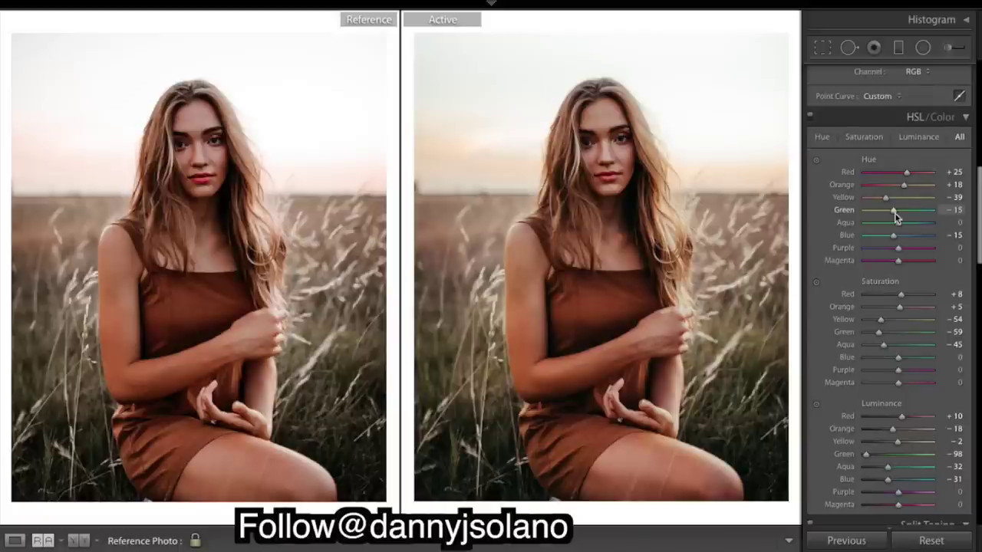
# Move Green hue to −8, Green saturation to −64, and Orange saturation to +7.
pyautogui.moveTo(894, 212); pyautogui.dragTo(895, 212)
pyautogui.moveTo(895, 211); pyautogui.dragTo(898, 211)
pyautogui.scroll(-3, 897, 212)
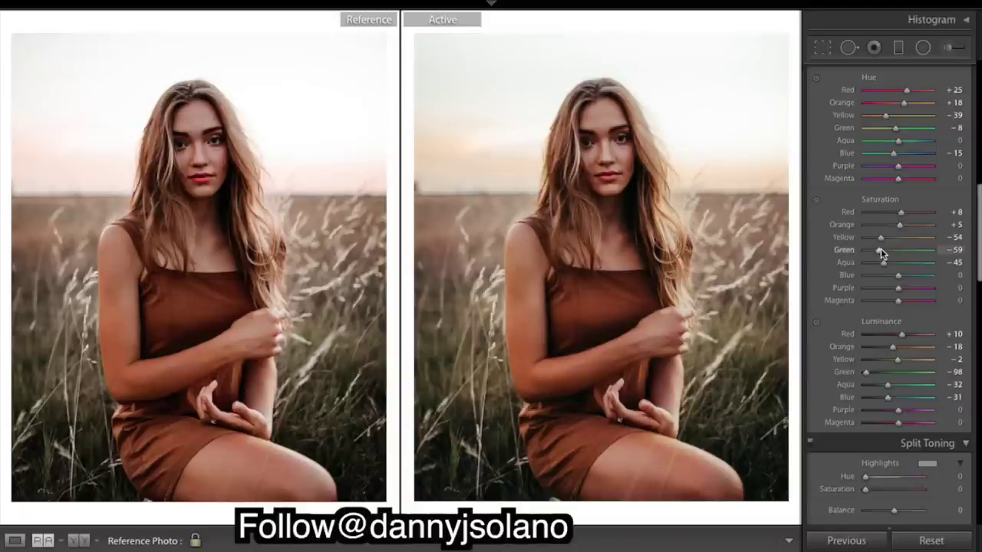
pyautogui.moveTo(881, 249); pyautogui.dragTo(879, 248)
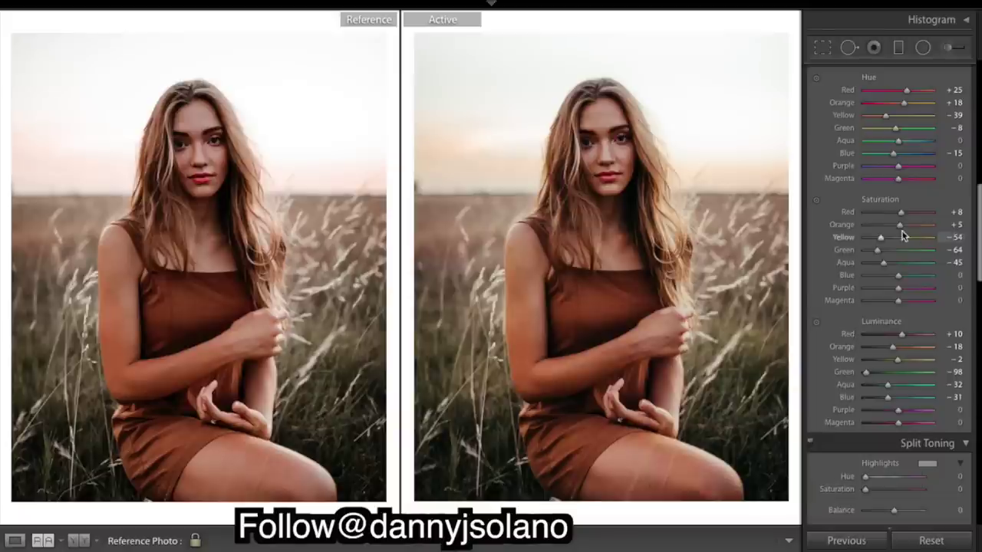
pyautogui.moveTo(900, 225); pyautogui.dragTo(901, 228)
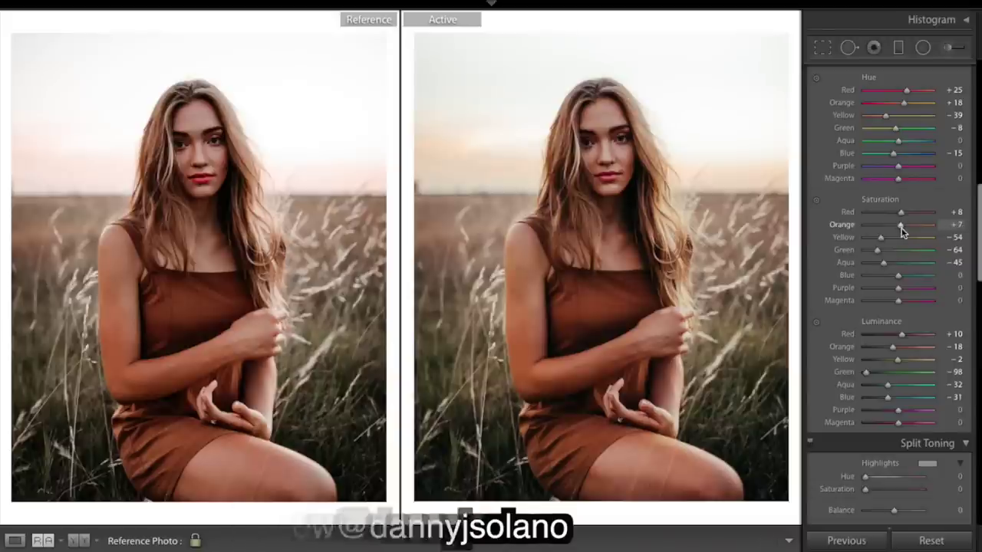